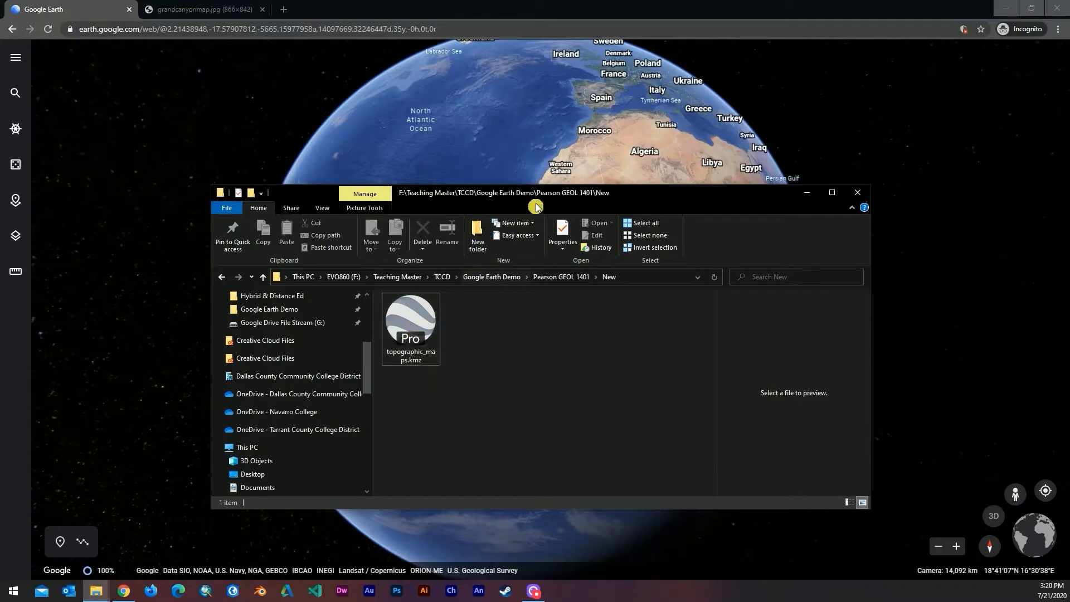
left_click(99, 5)
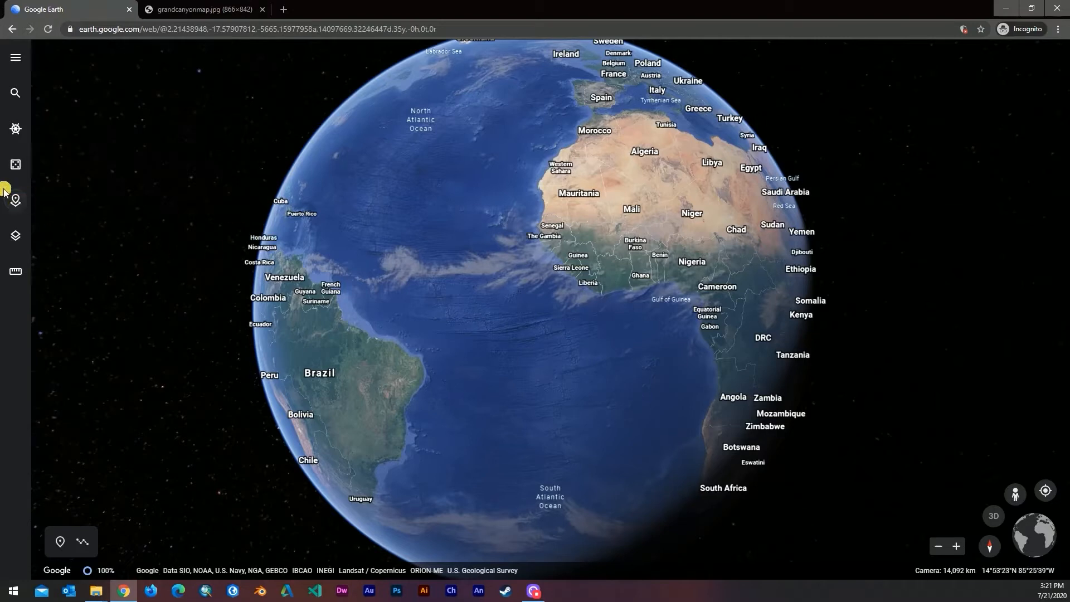
left_click(16, 202)
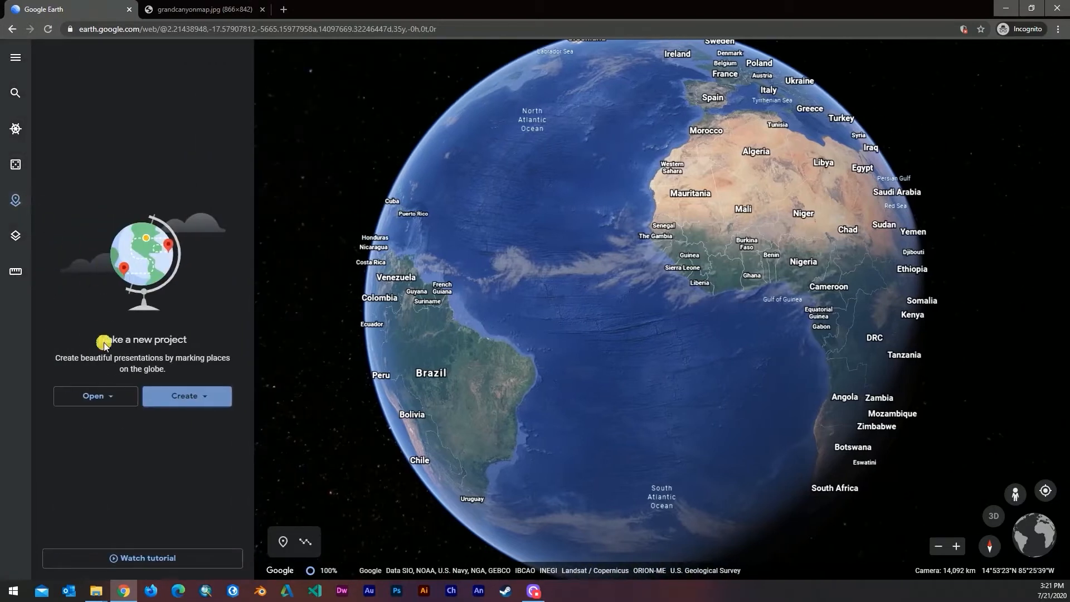
left_click(112, 401)
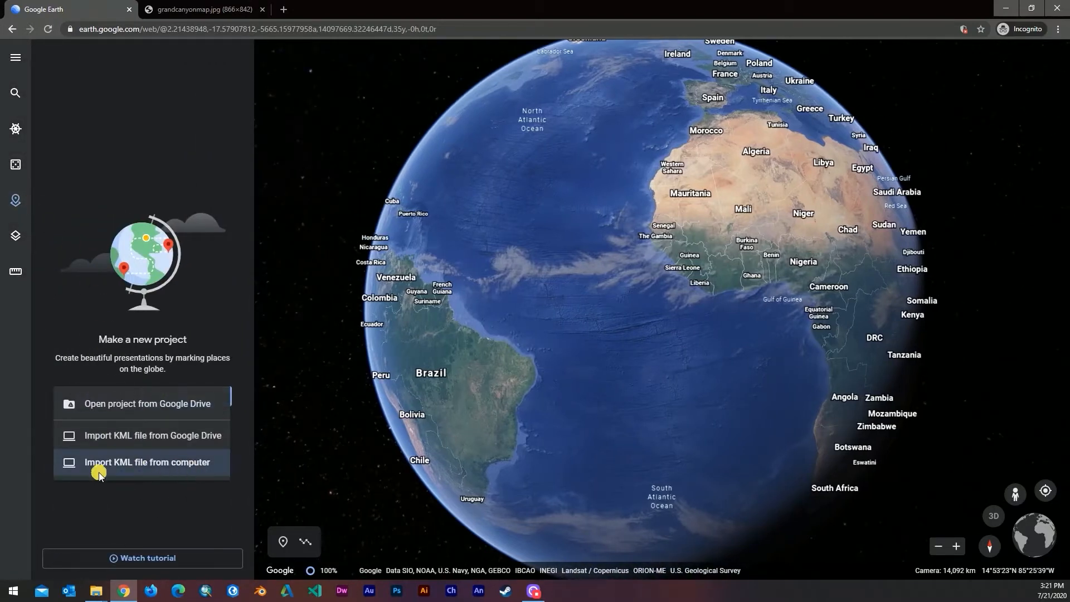
left_click(20, 196)
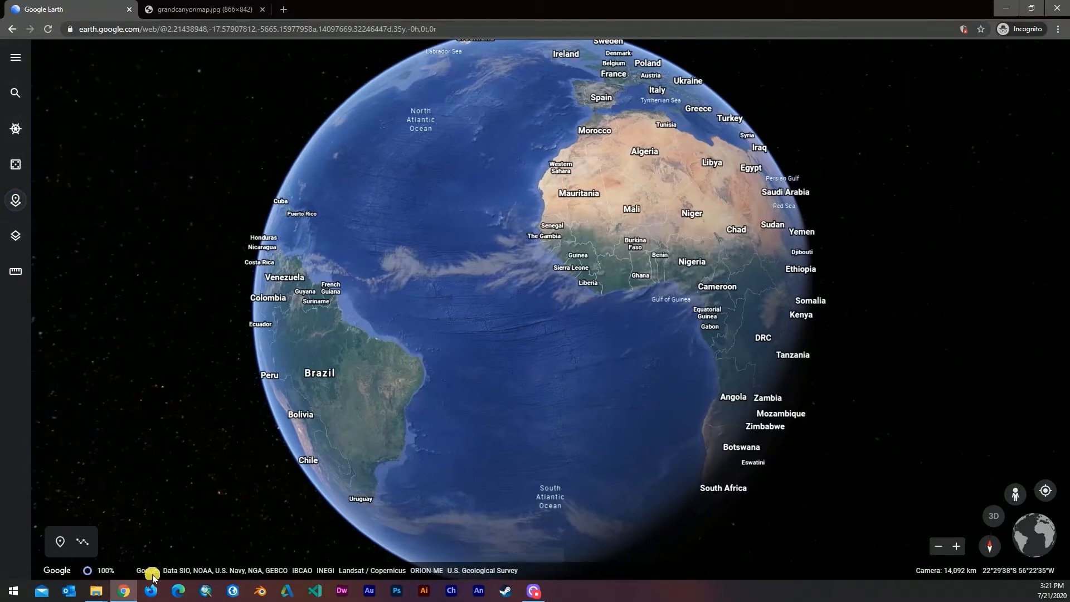
Import the KML file topographic_maps.kmz from the computer's Pearson GEOL 1401\New folder as a project
mouse_move(95, 589)
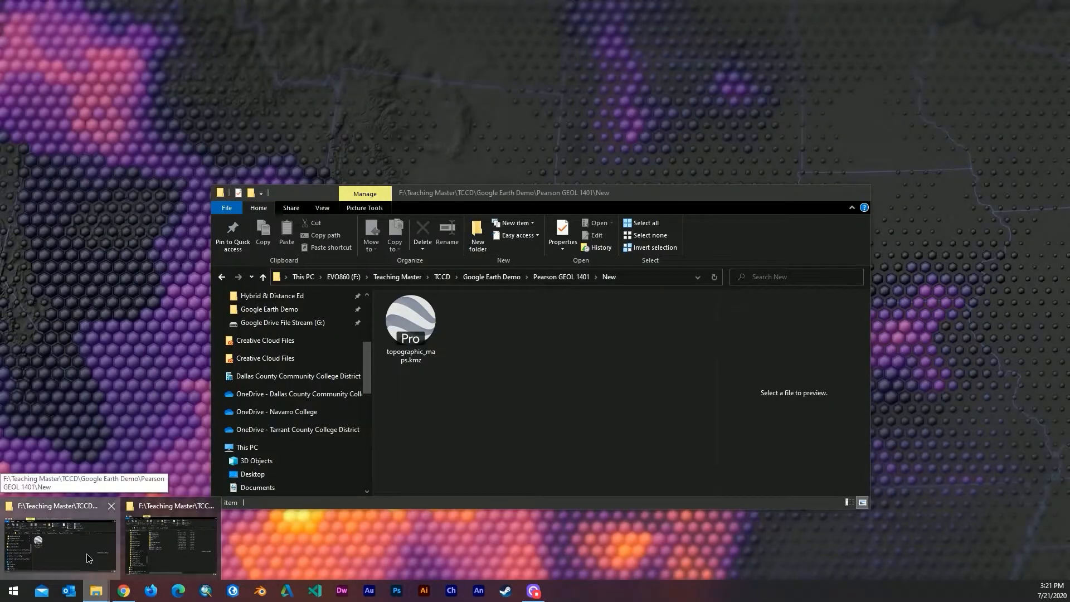
left_click(86, 553)
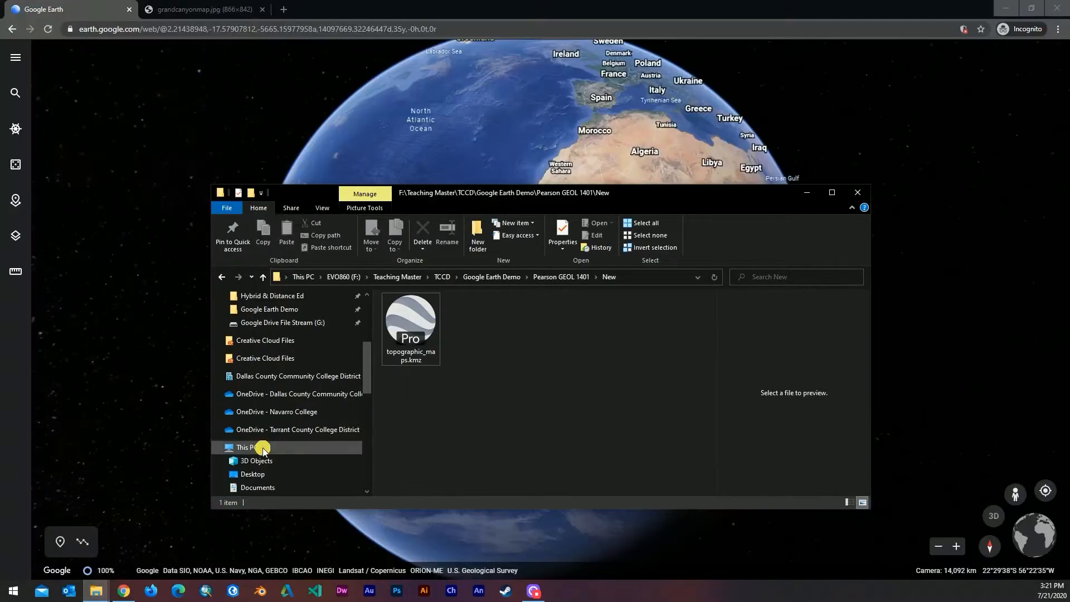
left_click(15, 208)
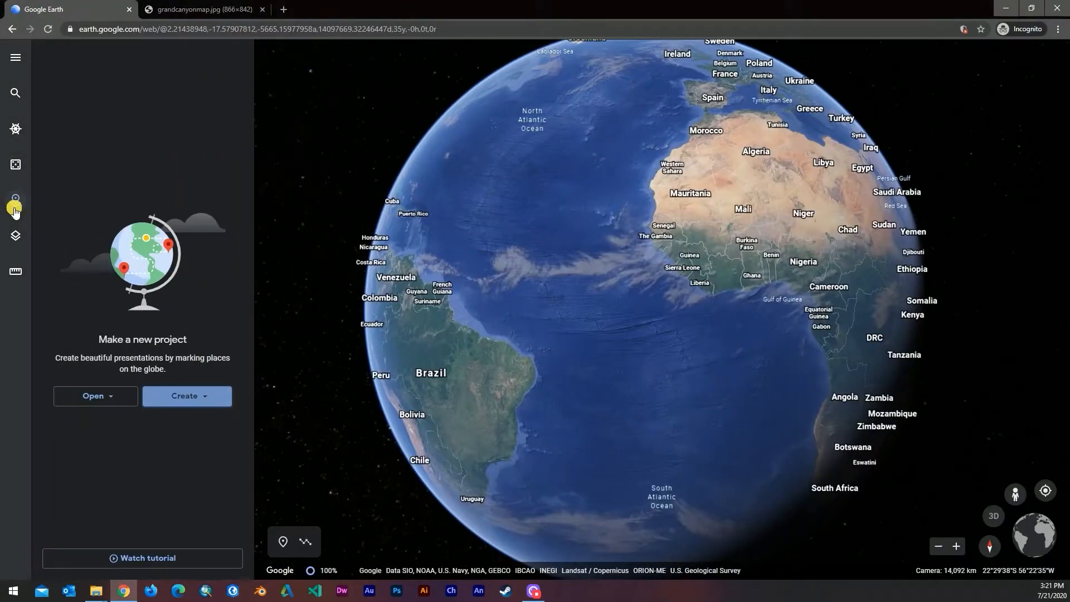
left_click(106, 396)
left_click(178, 456)
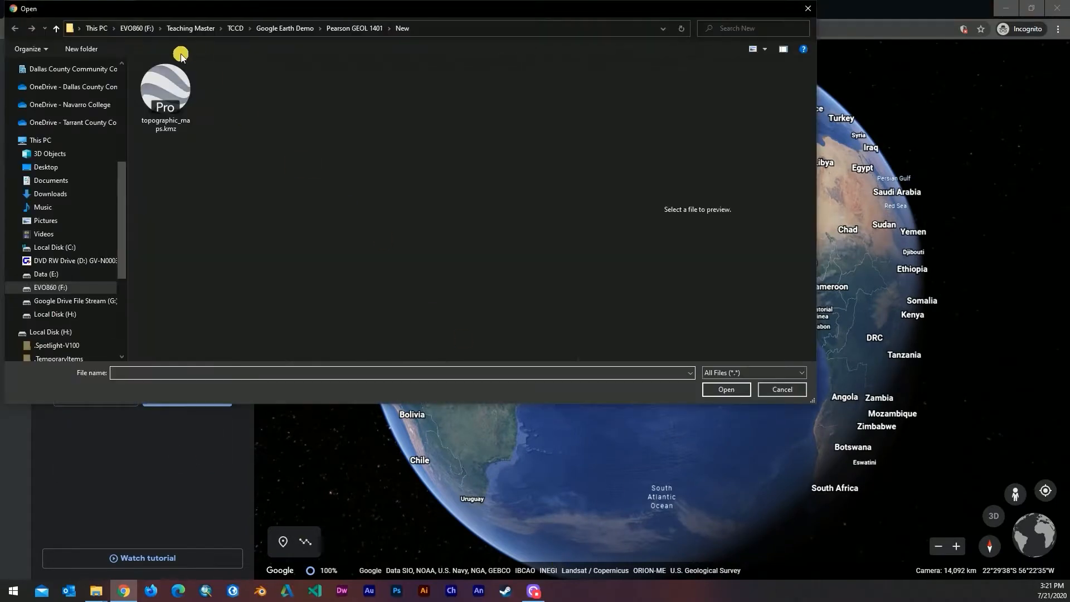
left_click(177, 80)
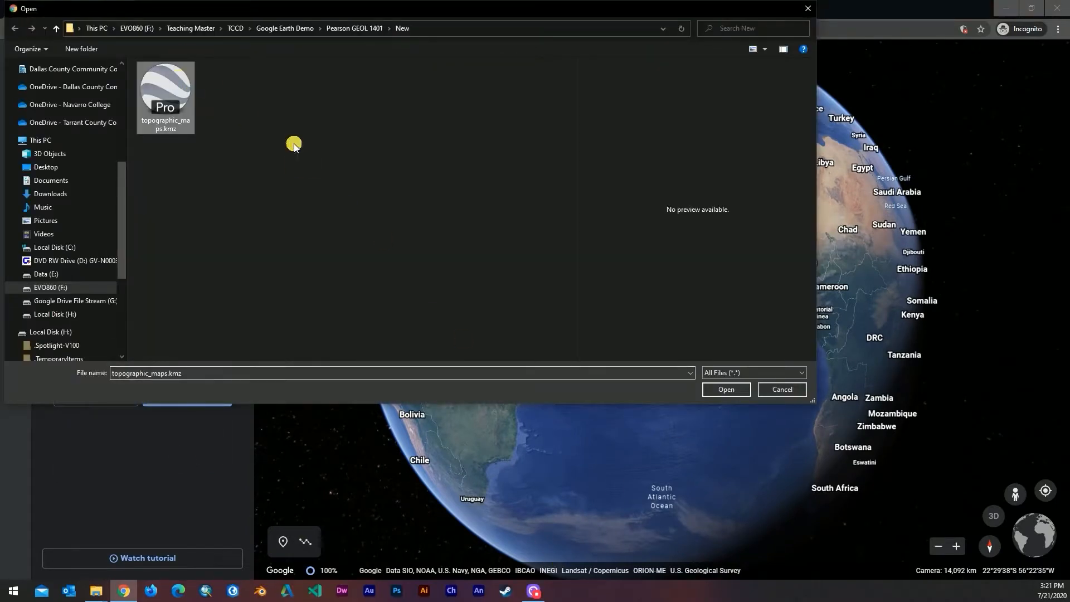
left_click(726, 389)
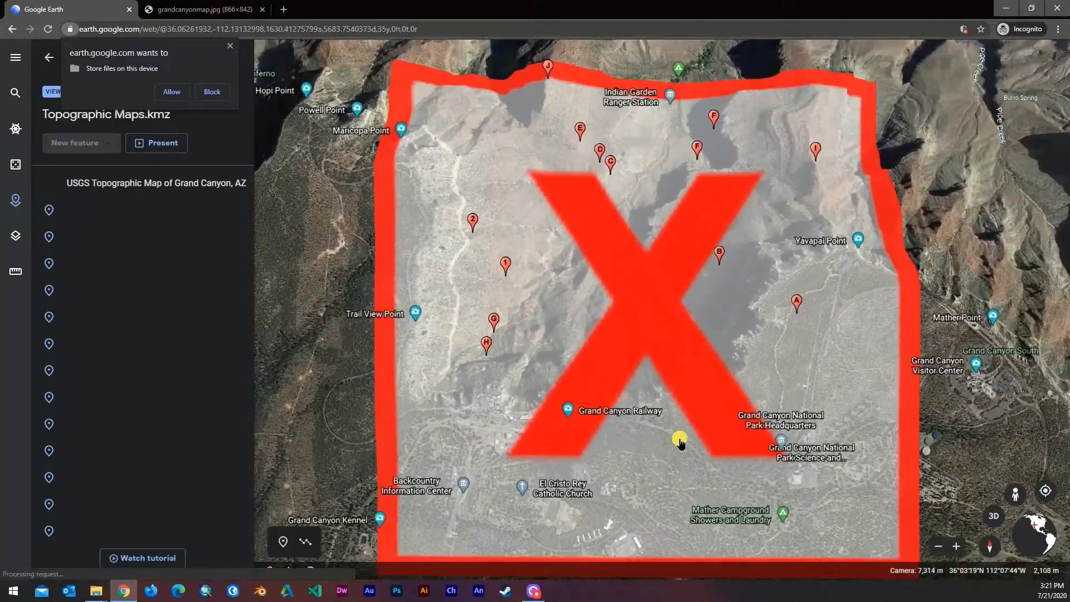
left_click_drag(657, 439, 654, 377, "shift")
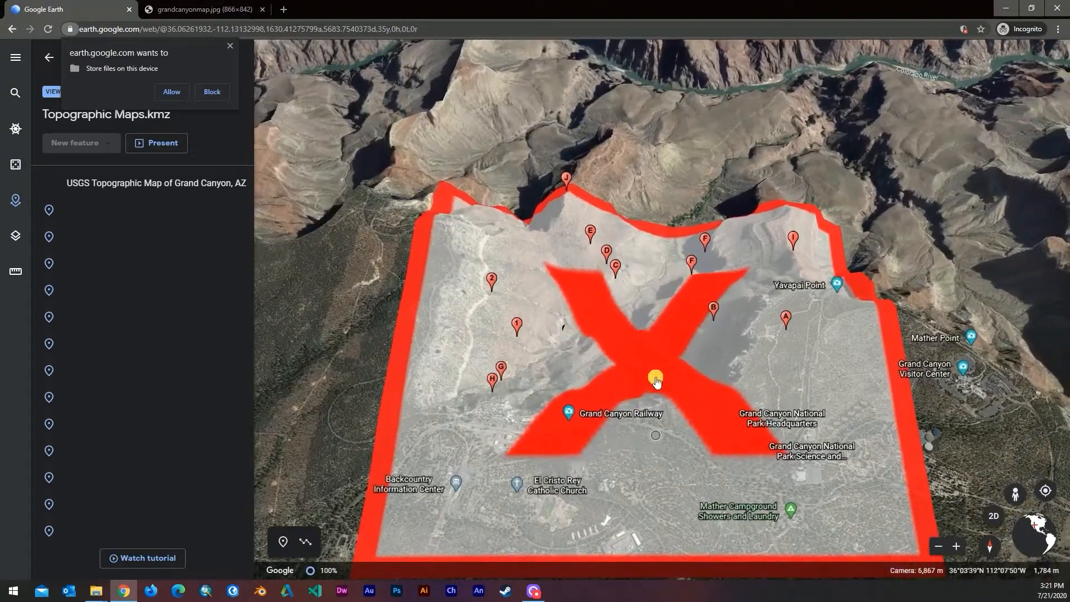
left_click_drag(749, 386, 717, 337)
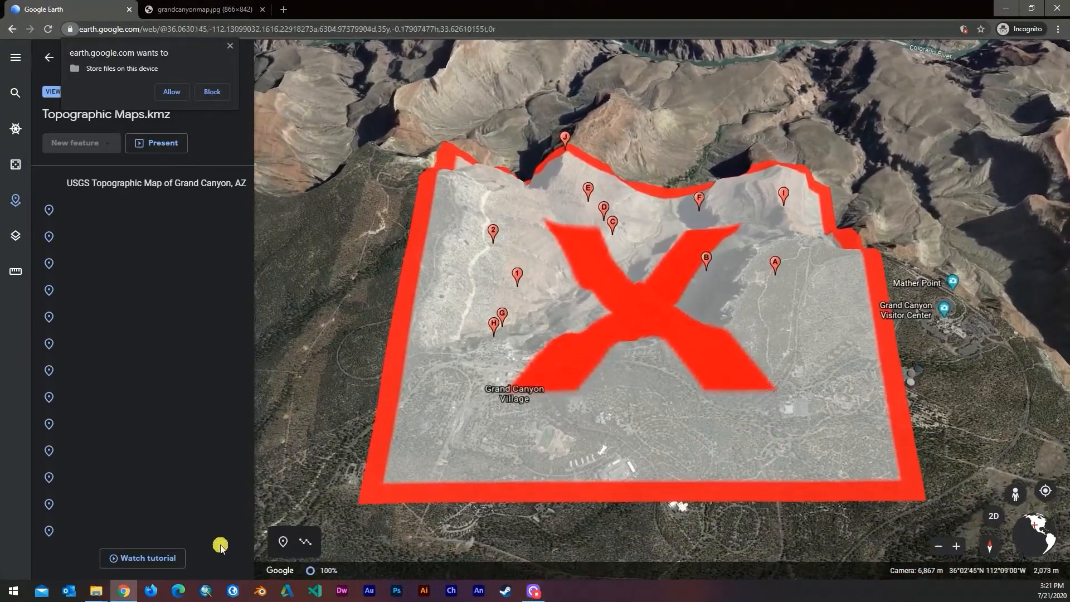
Open topographic_maps.kmz from its folder in Google Earth Pro
mouse_move(96, 591)
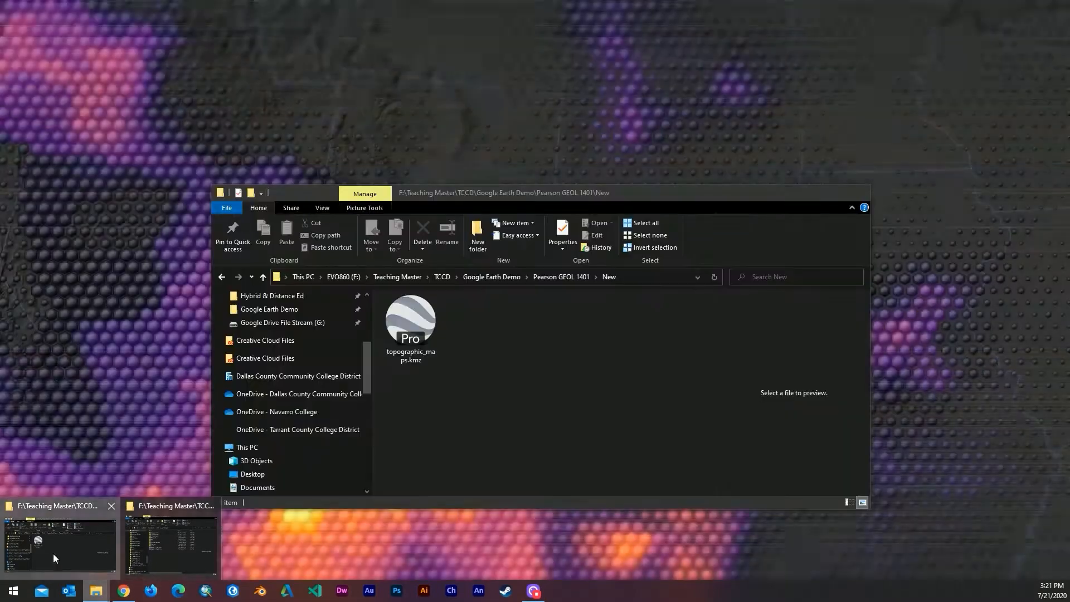
left_click(56, 558)
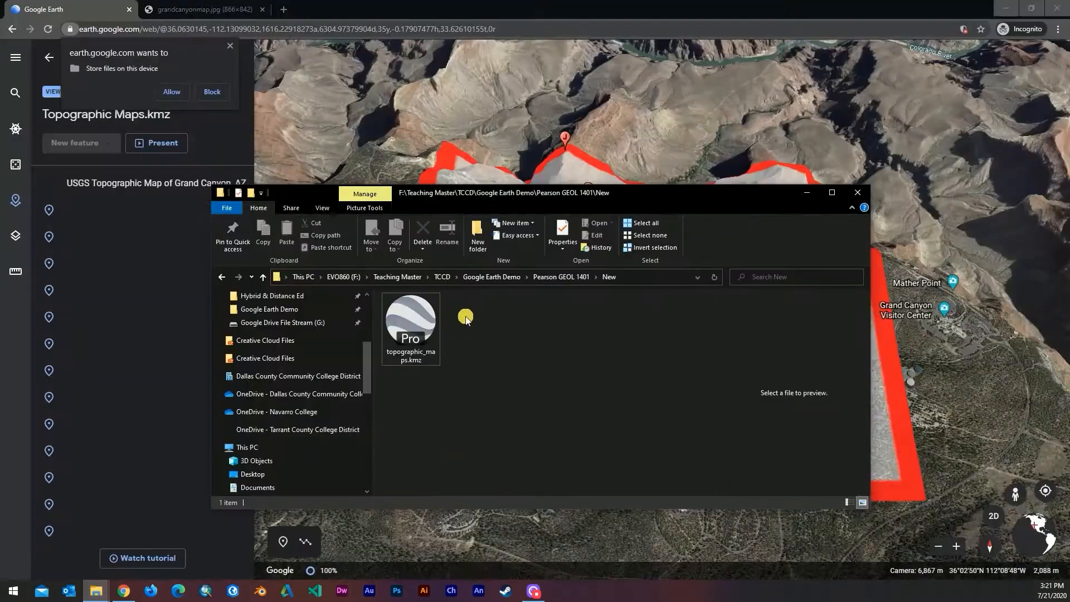
left_click(426, 321)
double_click(426, 321)
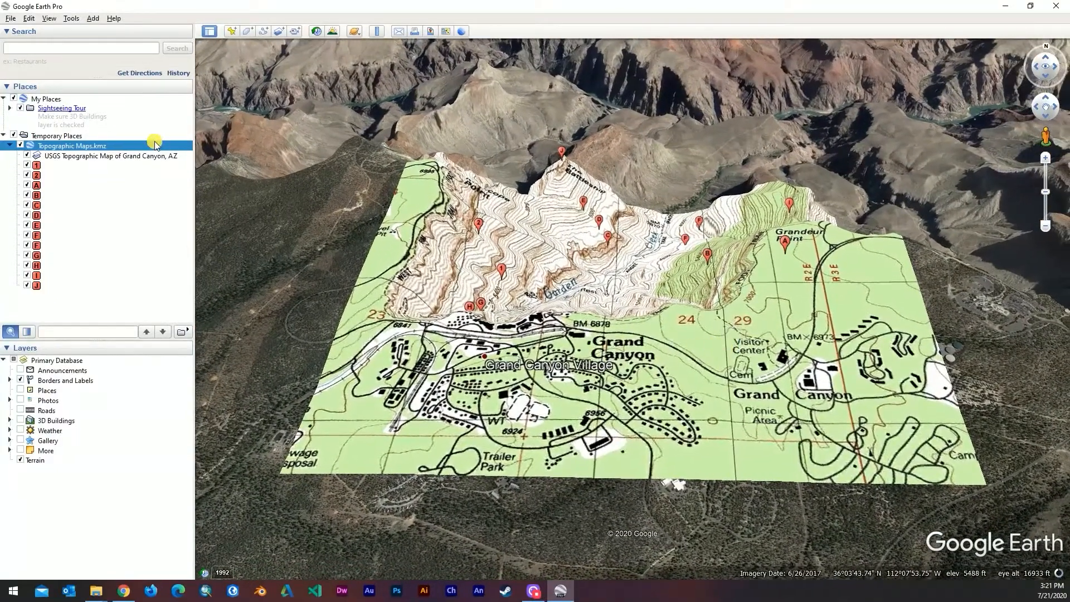
Try making the USGS Topographic Map of Grand Canyon, AZ overlay partly transparent in its properties
right_click(154, 157)
left_click(212, 298)
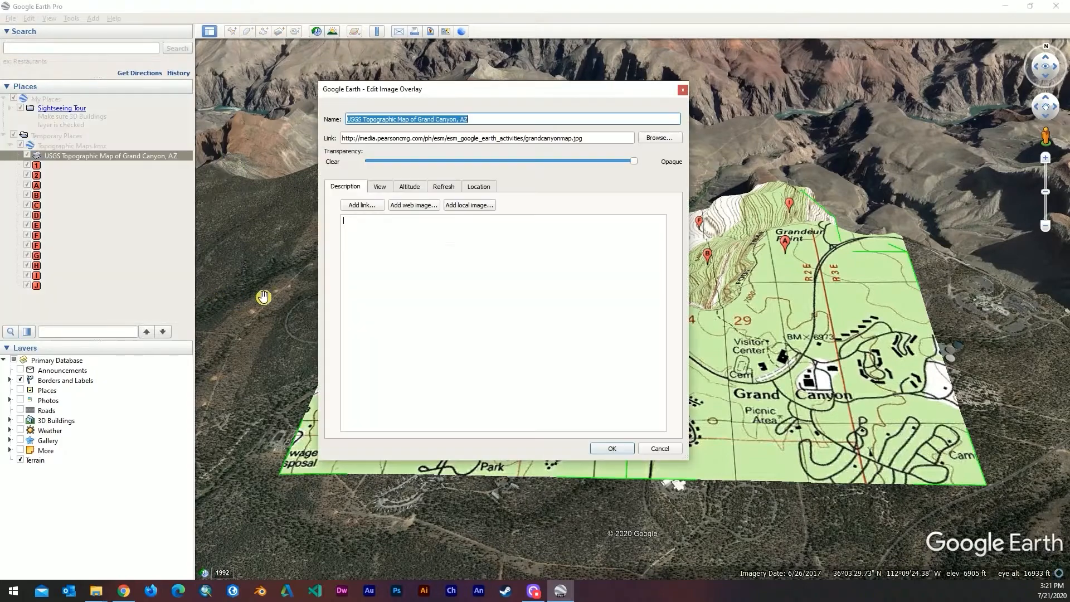
left_click_drag(498, 99, 385, 88)
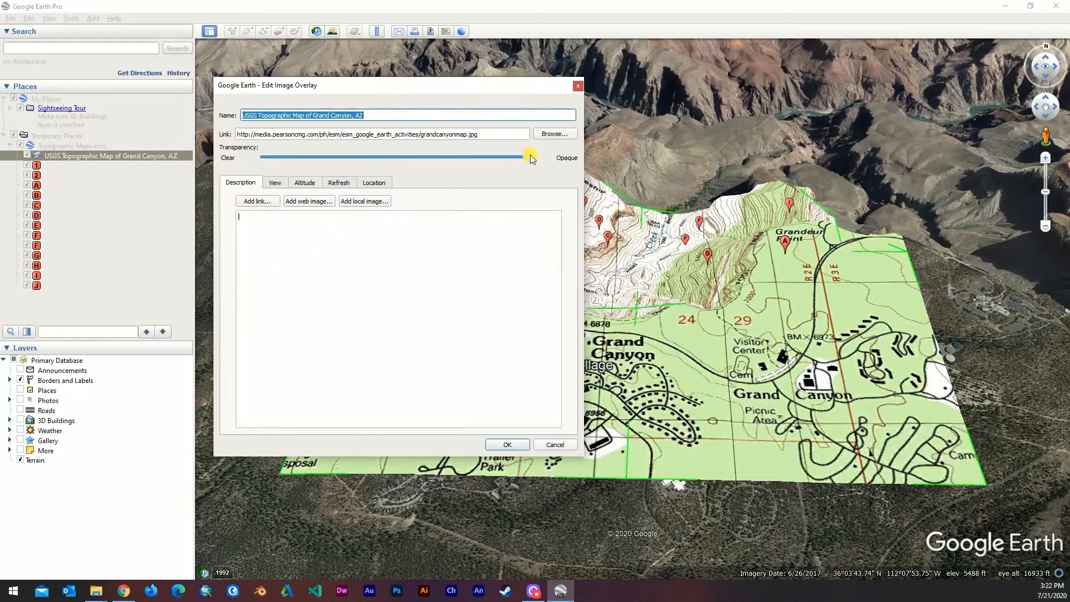
left_click_drag(528, 157, 375, 159)
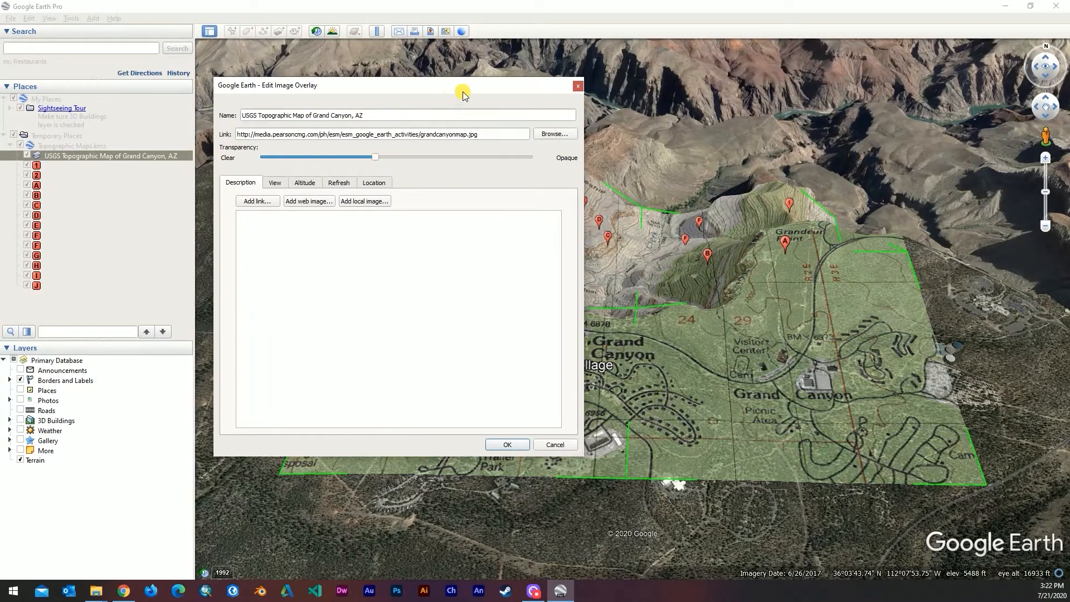
left_click_drag(479, 95, 244, 90)
left_click_drag(375, 250, 359, 231)
left_click_drag(278, 90, 400, 96)
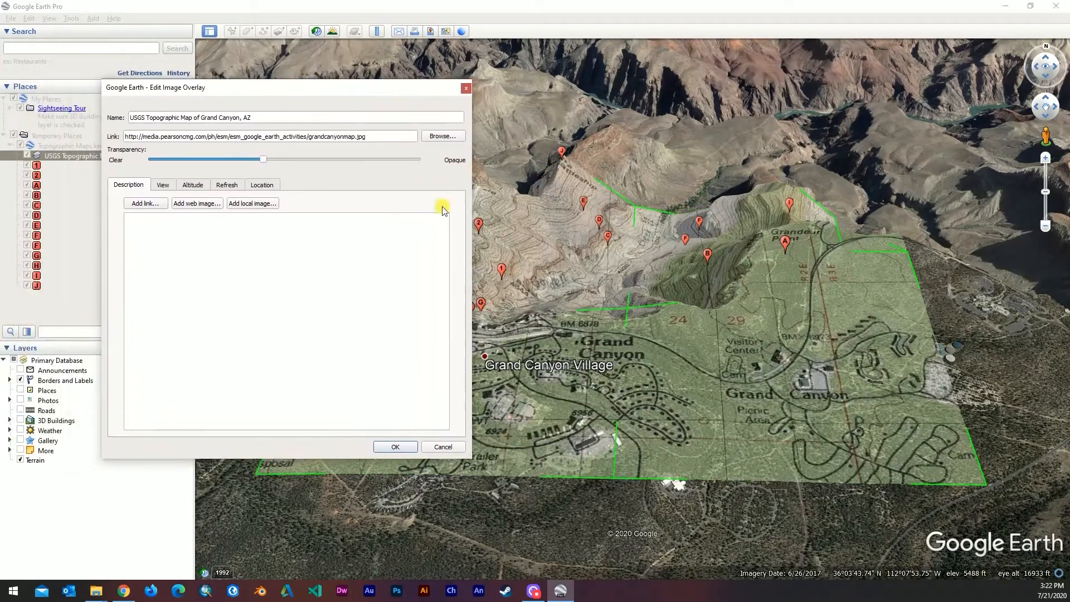
left_click(431, 448)
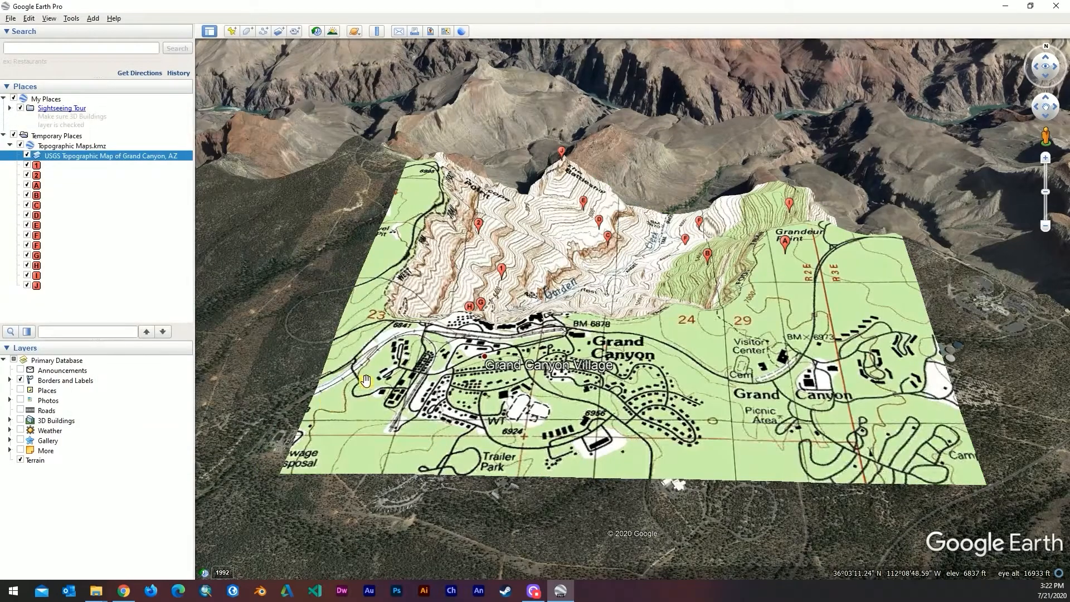
Copy the image link from the properties of the USGS Topographic Map of Grand Canyon, AZ overlay, leaving the overlay unedited
left_click_drag(676, 323, 658, 324)
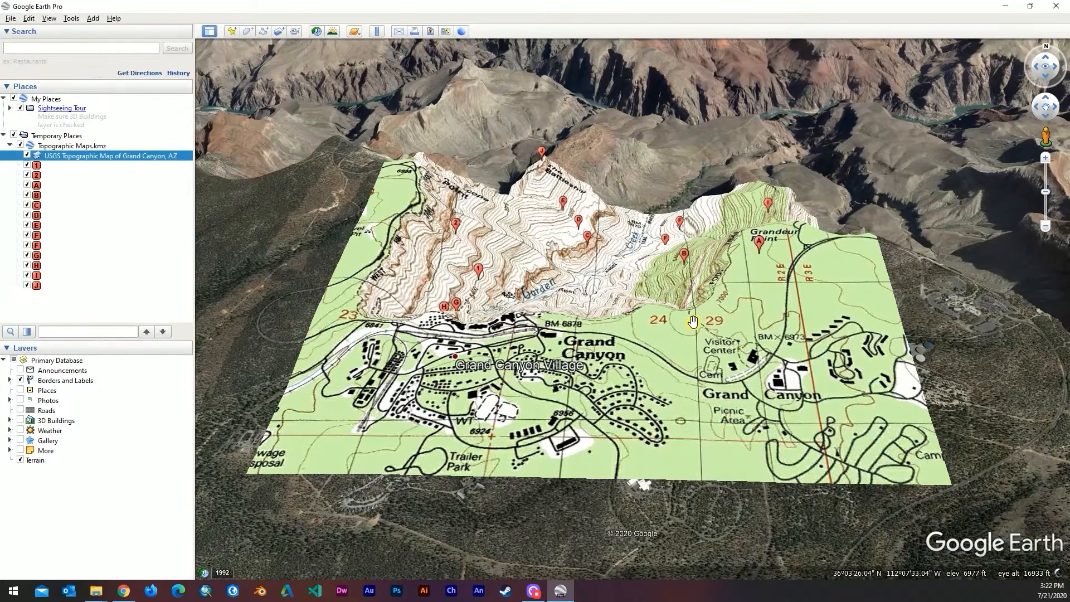
middle_click_drag(692, 317, 671, 291)
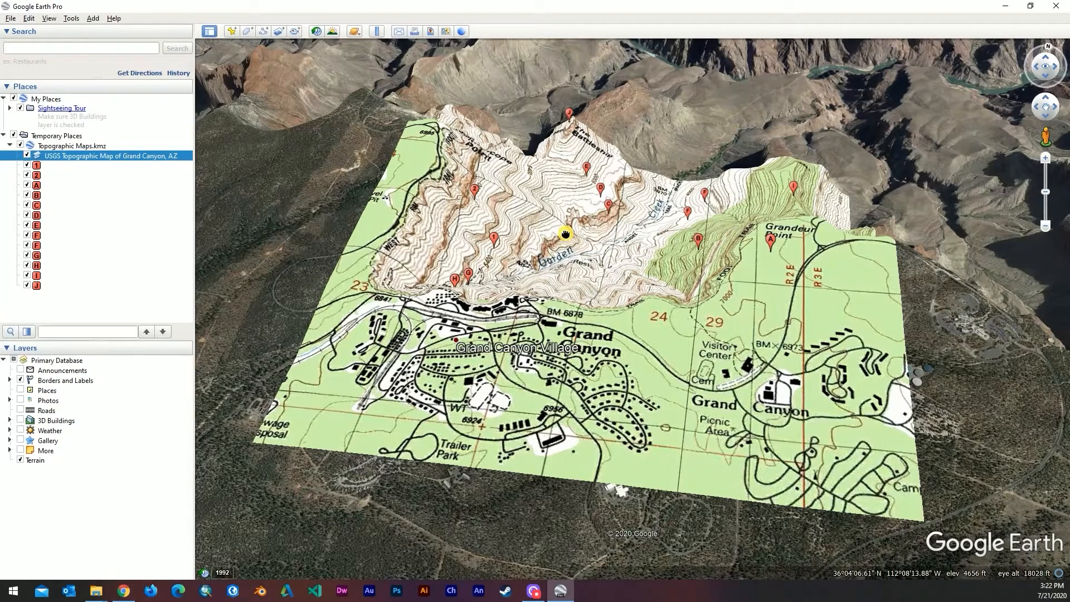
left_click_drag(566, 234, 575, 256)
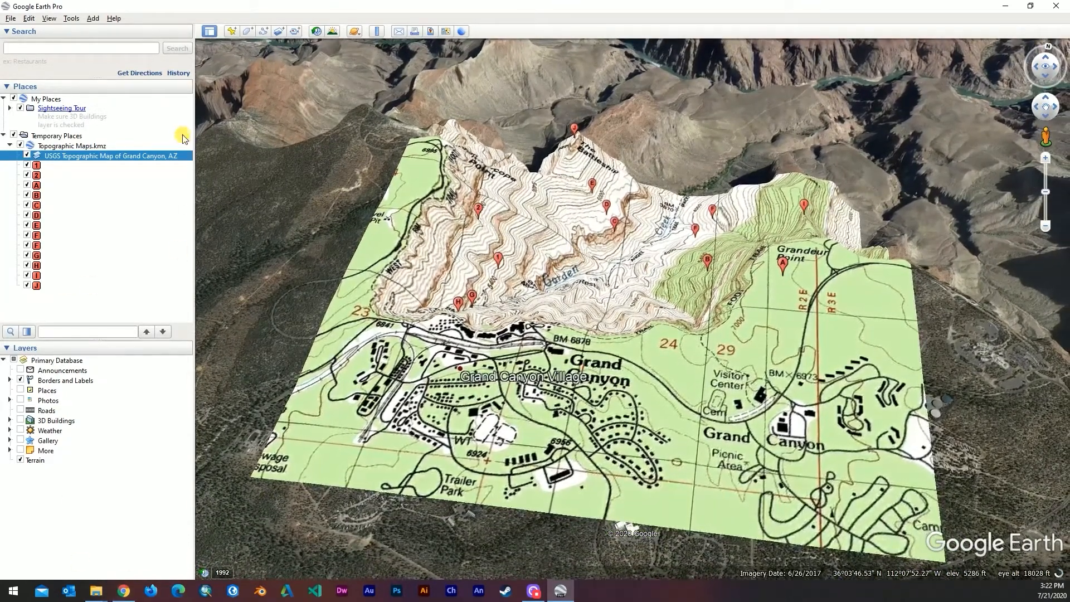
right_click(146, 158)
left_click(197, 302)
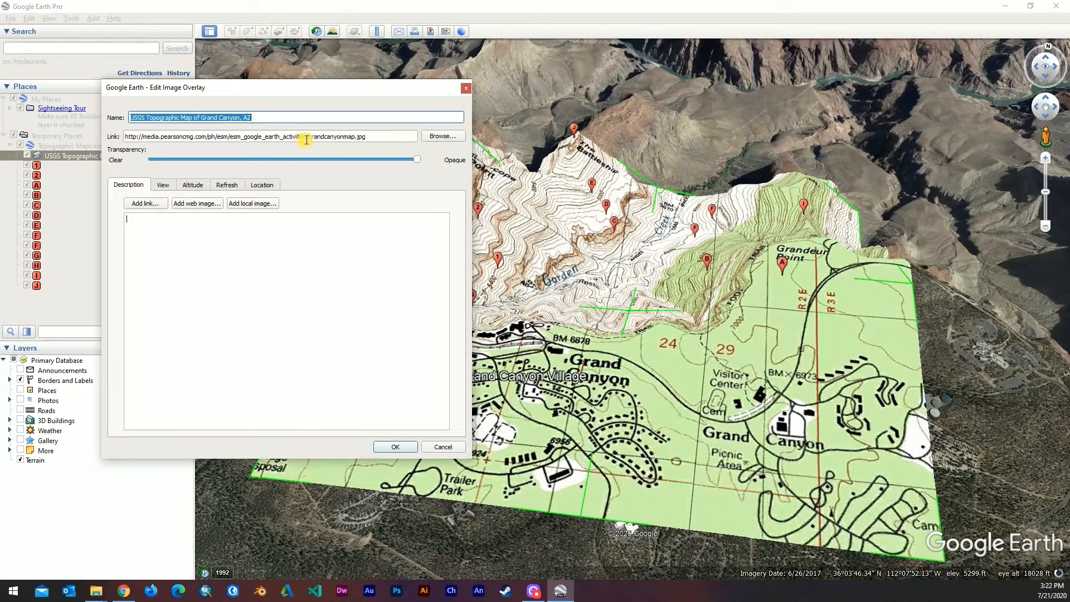
left_click_drag(385, 139, 167, 136)
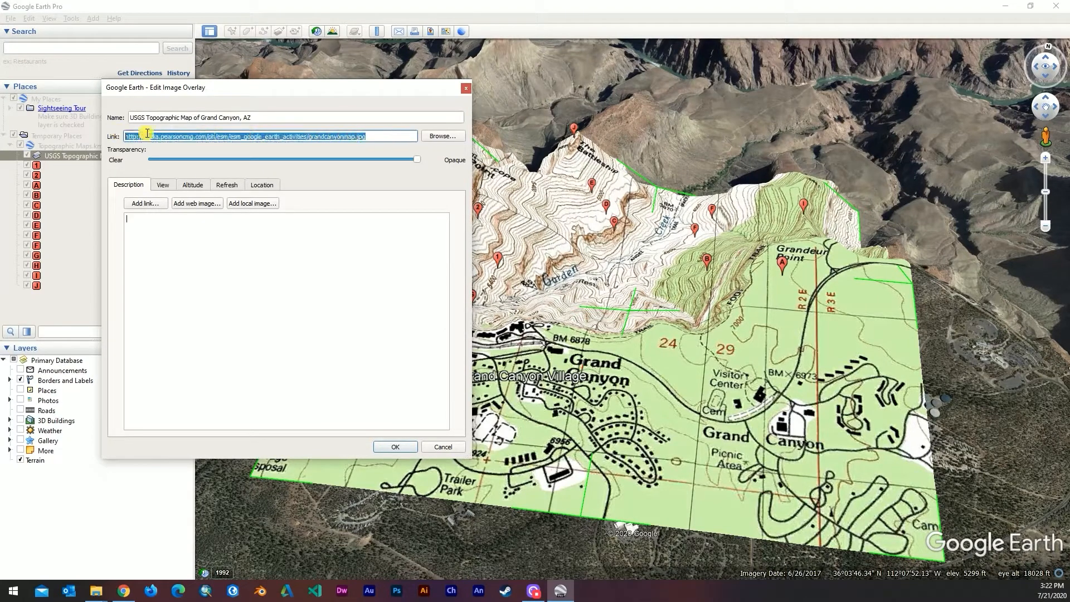
right_click(172, 136)
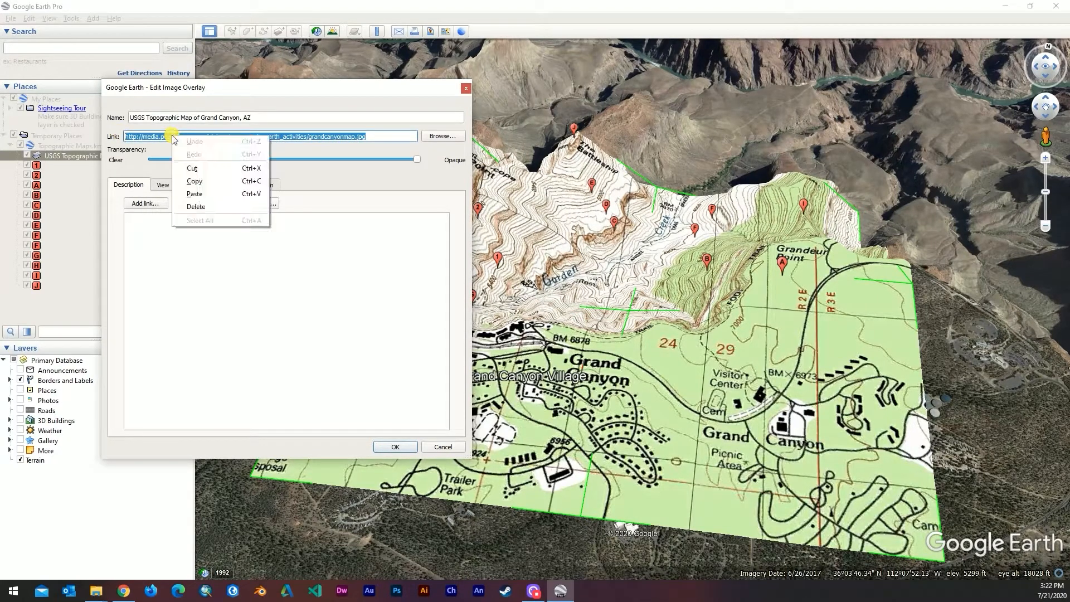
left_click(254, 181)
left_click(442, 447)
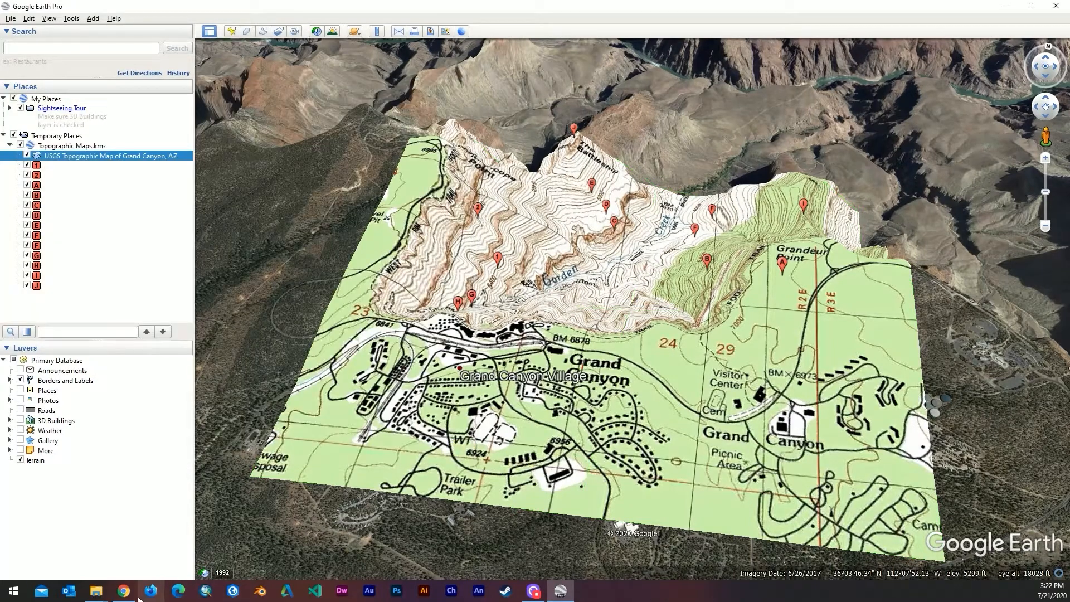
Switch to Chrome and save the linked topographic map image as grandcanyonmap.jpg in the New folder
left_click(124, 590)
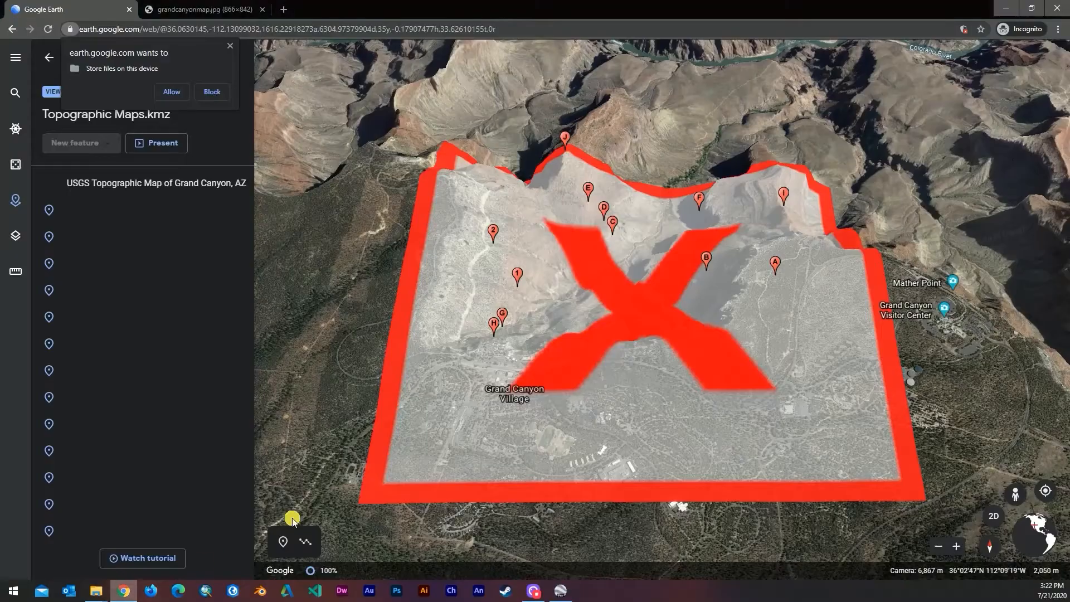
left_click(212, 9)
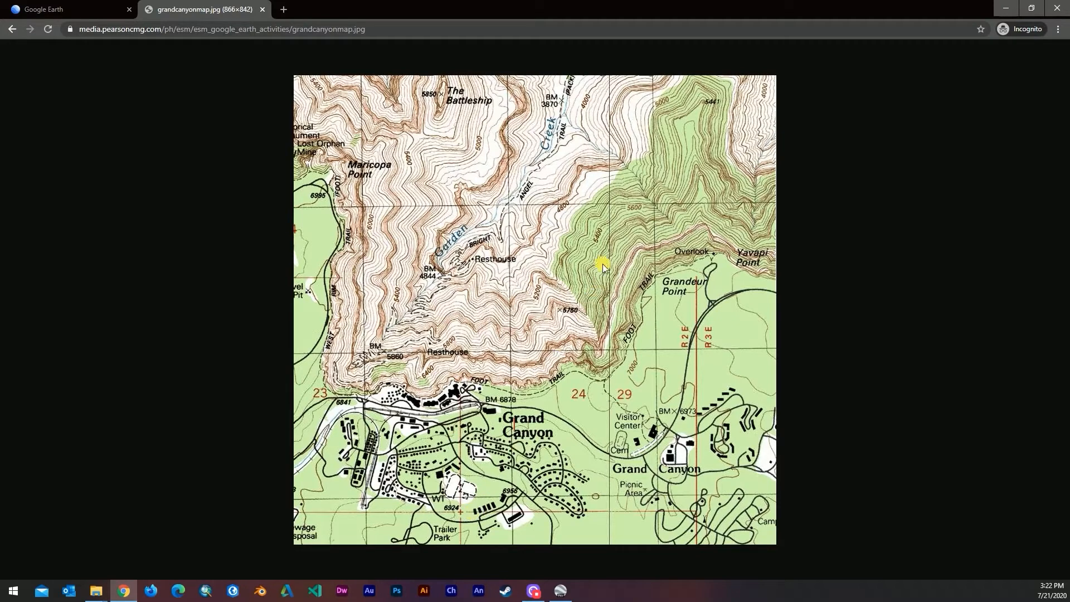
right_click(532, 294)
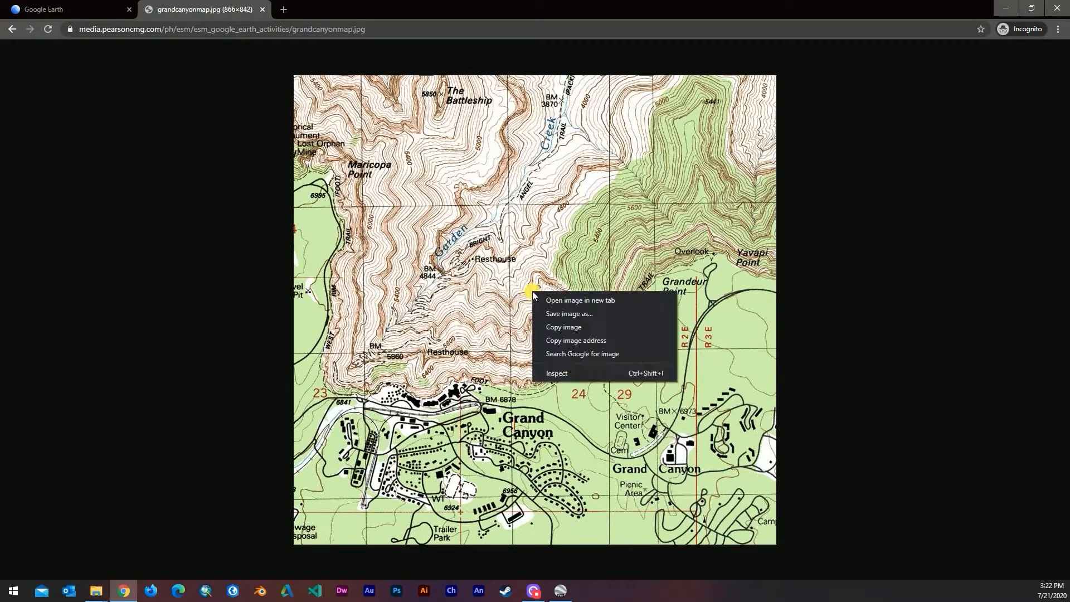
left_click(573, 319)
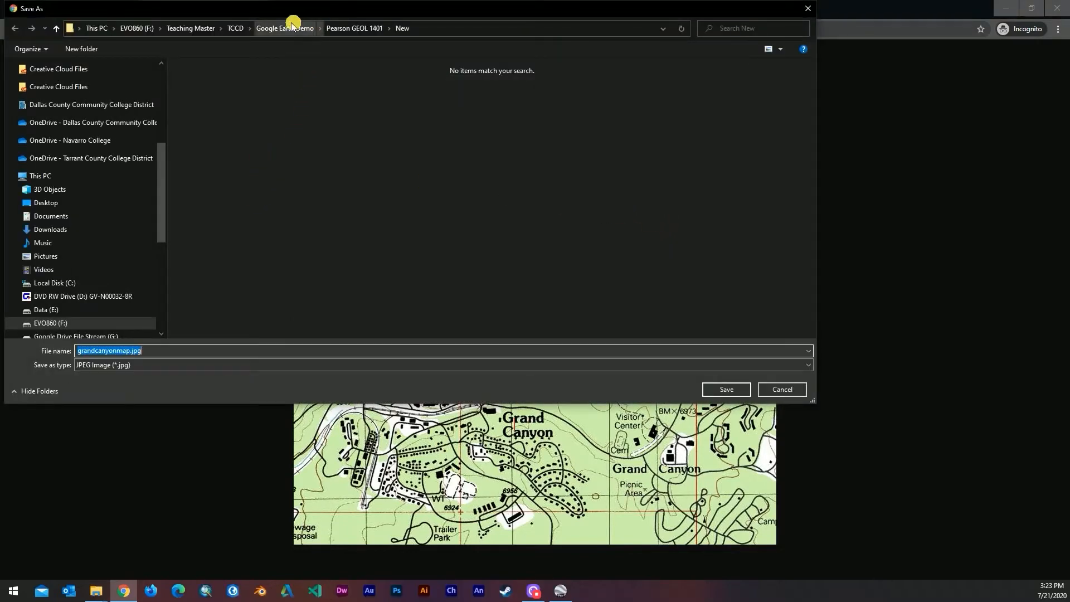
left_click(721, 389)
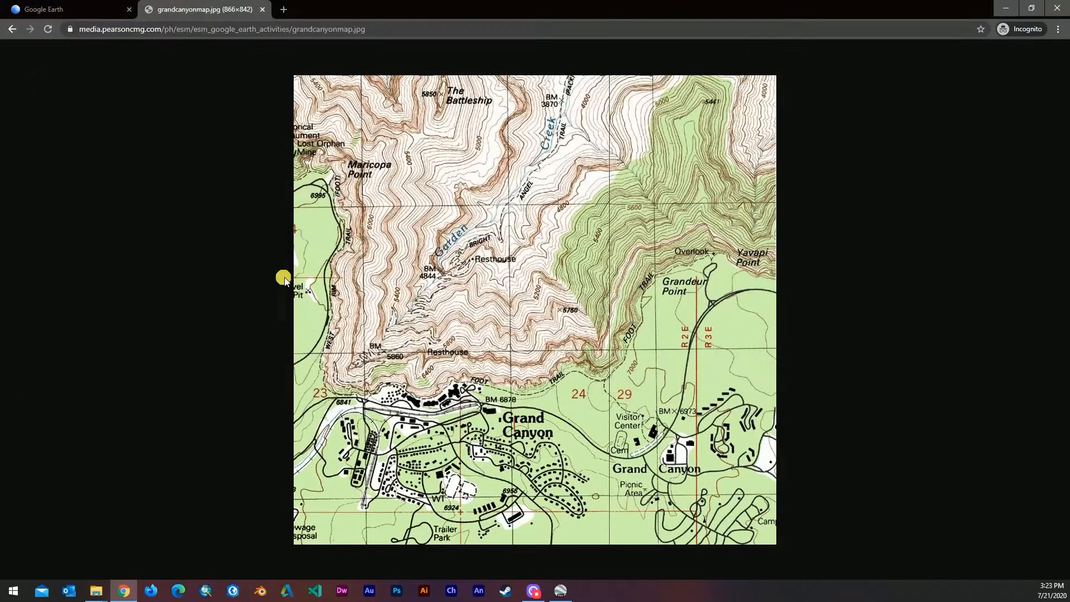
Return to the Topographic Maps.kmz project in Google Earth web and dismiss the file storage permission request
left_click(72, 8)
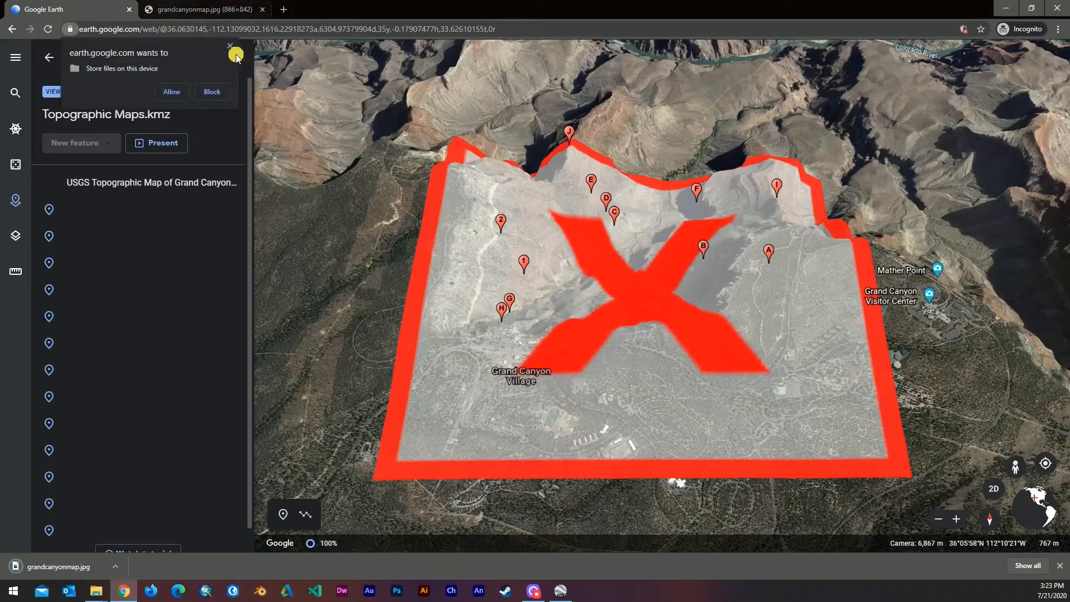
left_click(231, 48)
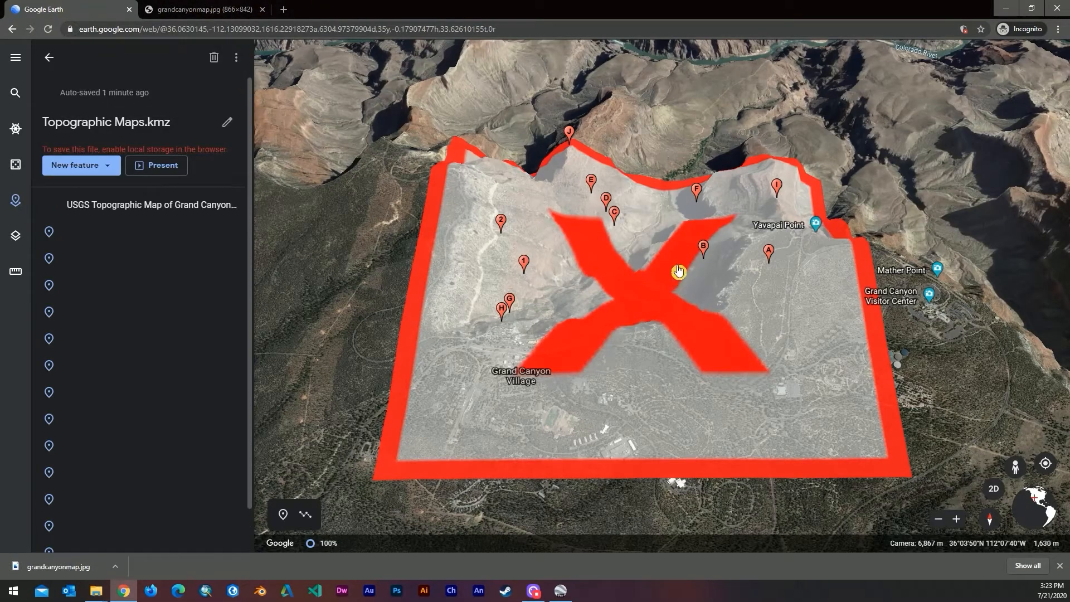
mouse_move(673, 253)
left_mouse_down()
mouse_move(665, 284)
mouse_move(676, 256)
left_mouse_up()
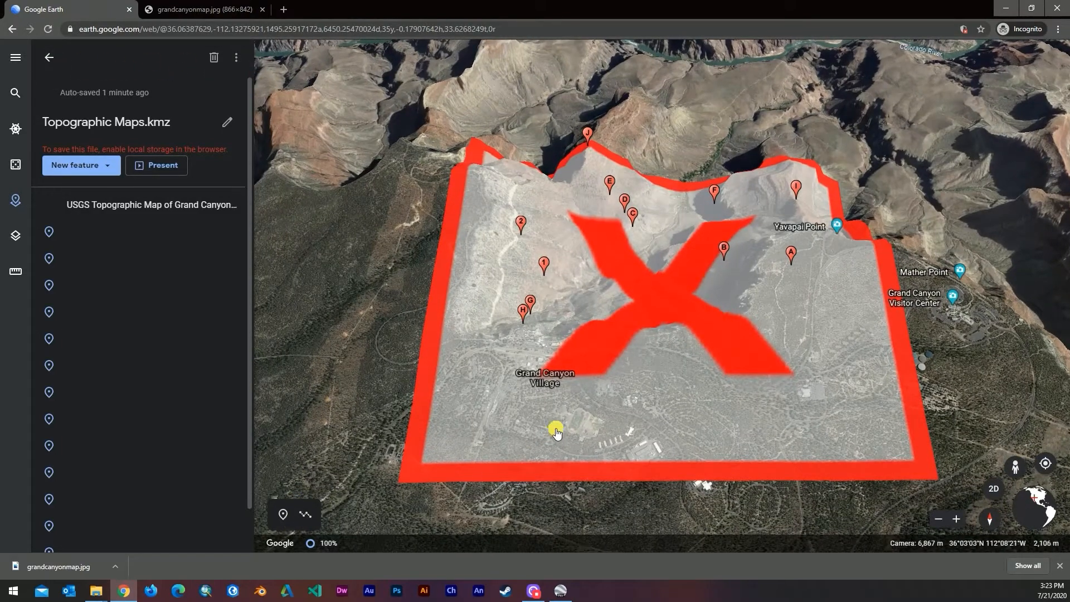
Delete the Topographic Maps.kmz project from Google Earth web
left_click_drag(662, 378, 672, 359)
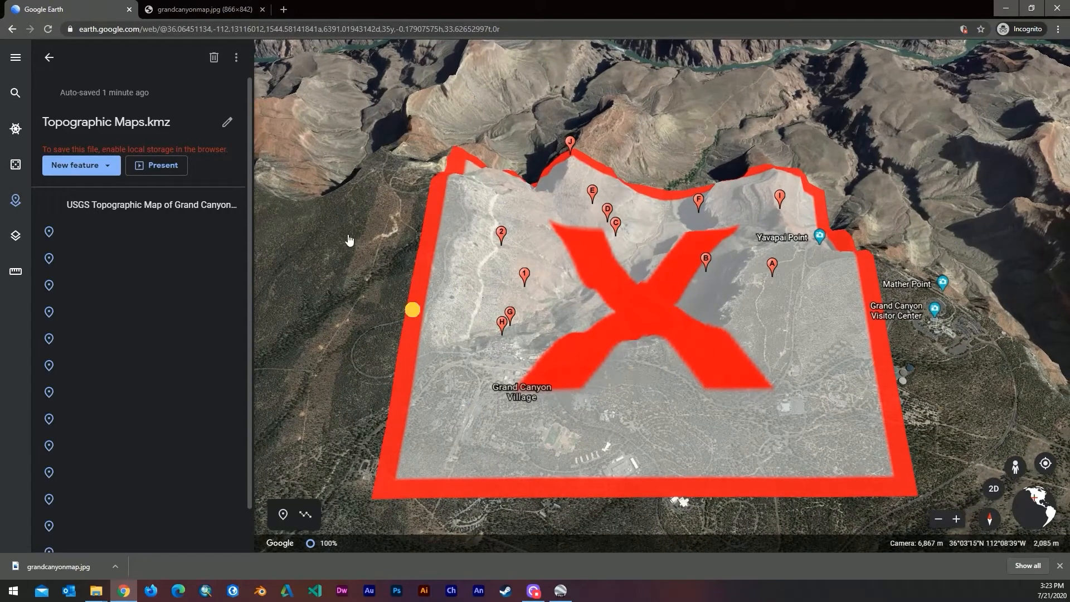
left_click(44, 60)
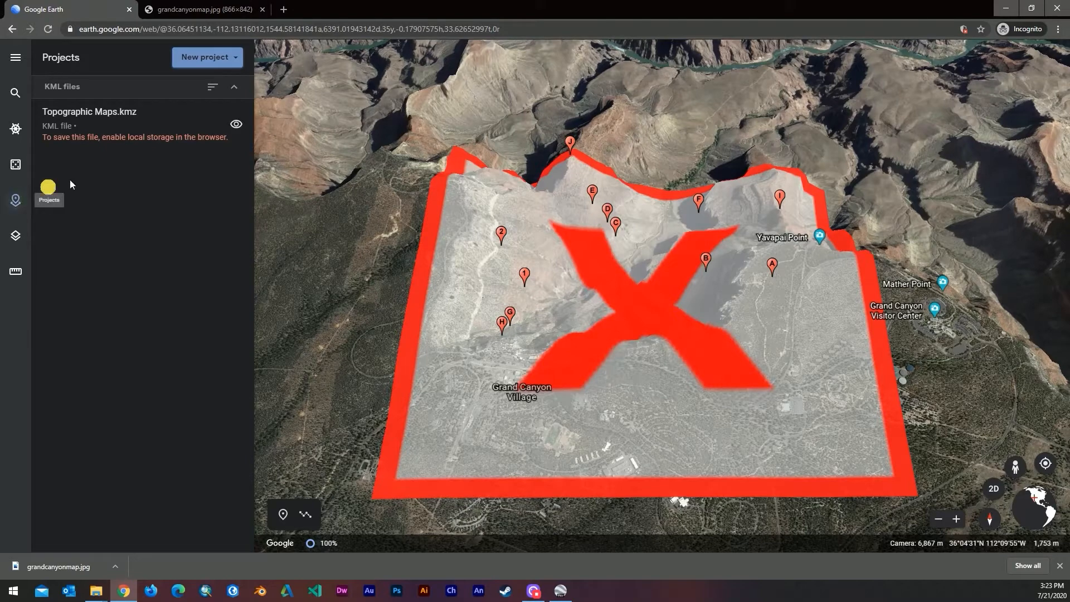
left_click(188, 124)
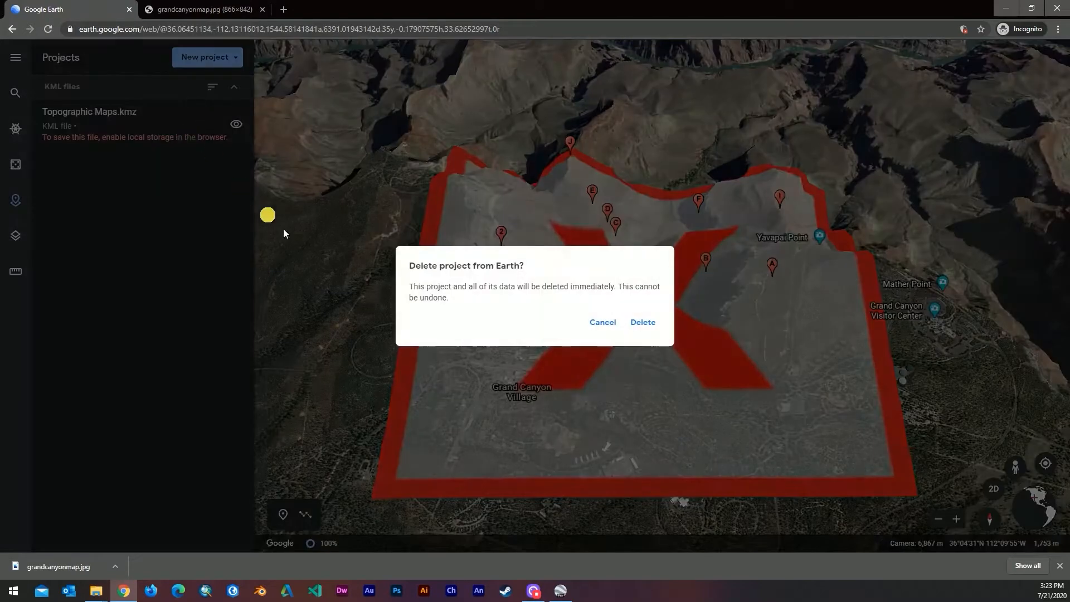
left_click(636, 323)
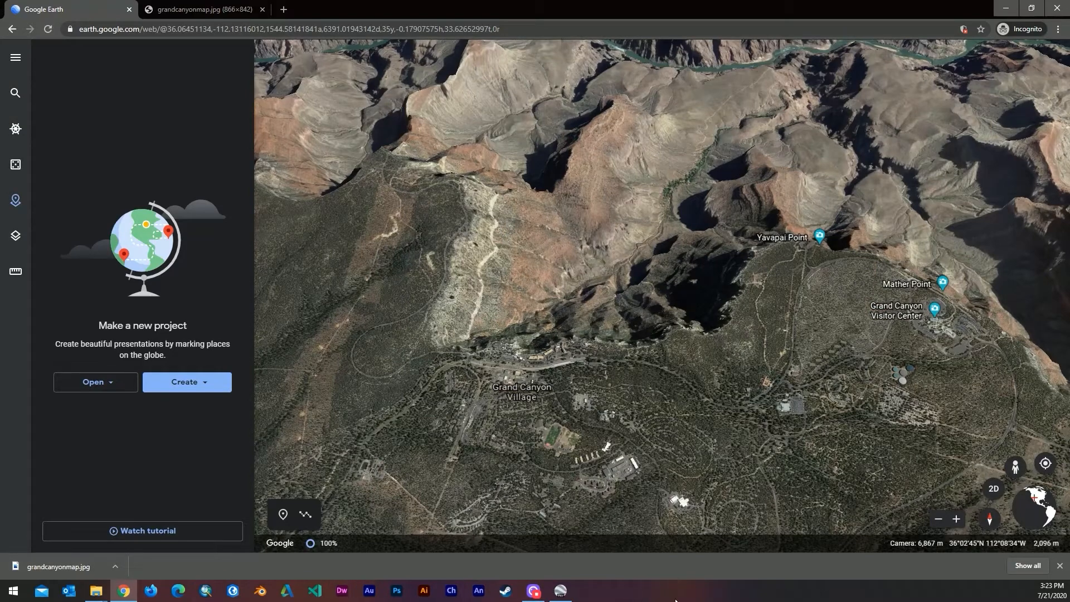
Switch to Google Earth Pro and shorten the image link of the USGS Topographic Map of Grand Canyon, AZ overlay to grandcanyonmap.jpg
left_click(560, 590)
left_click(154, 155)
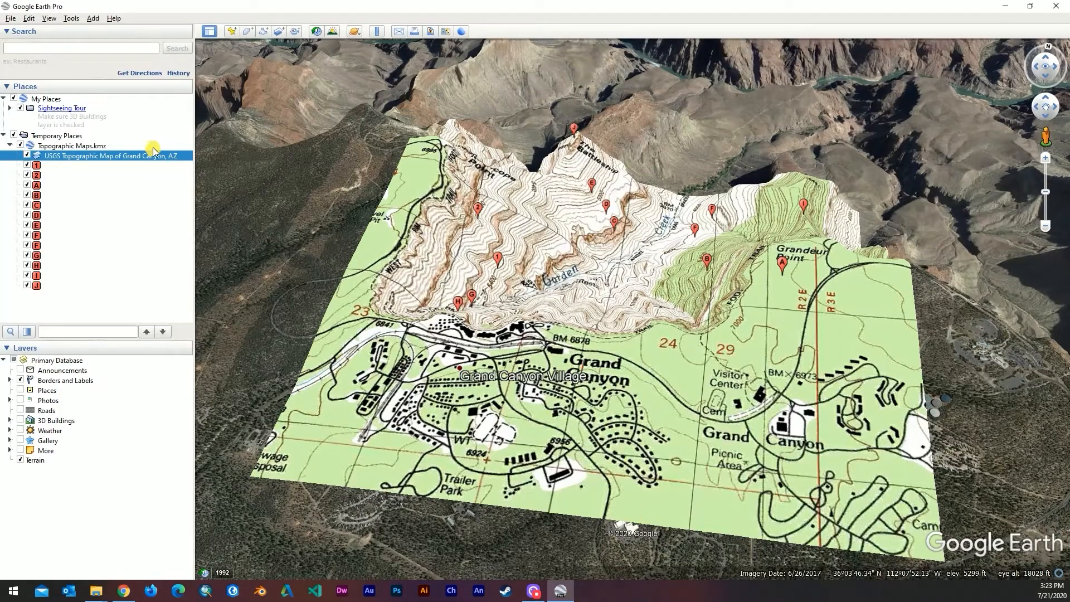
right_click(156, 153)
left_click(183, 294)
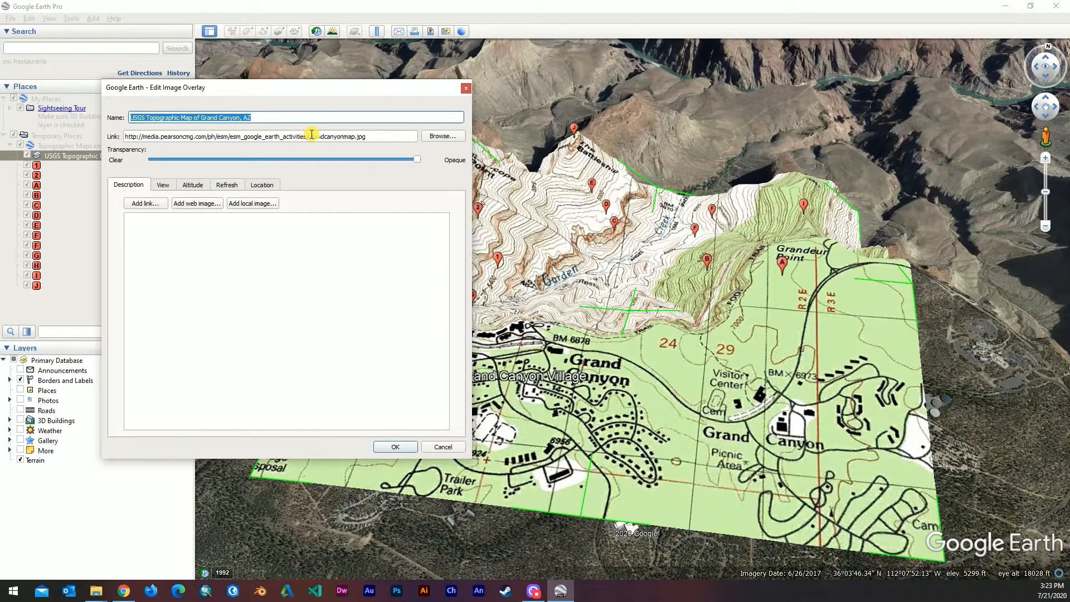
left_click(311, 136)
left_click_drag(272, 135, 82, 117)
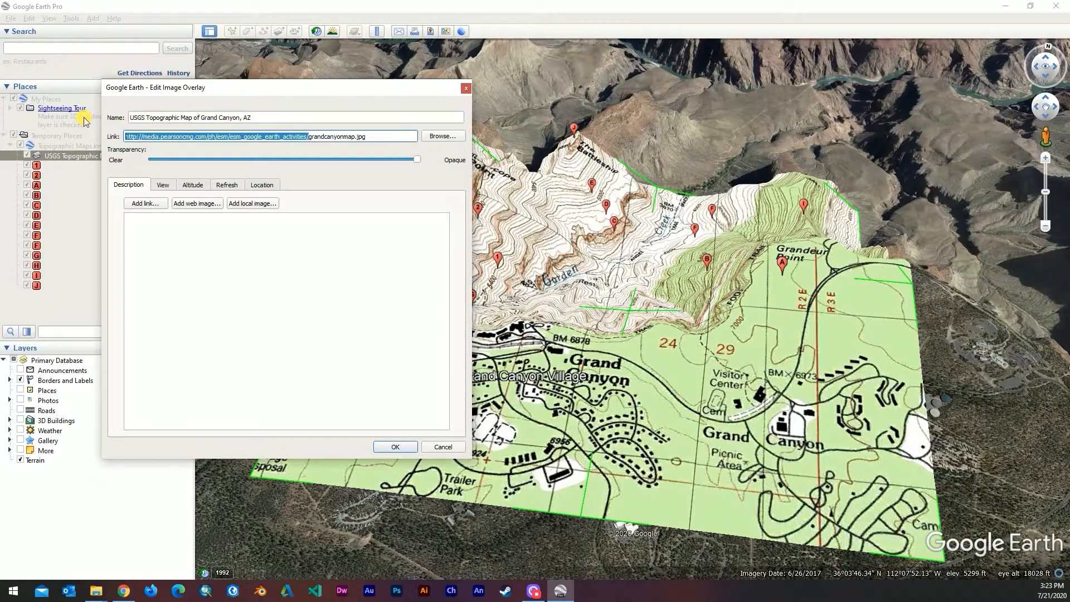
key("Delete")
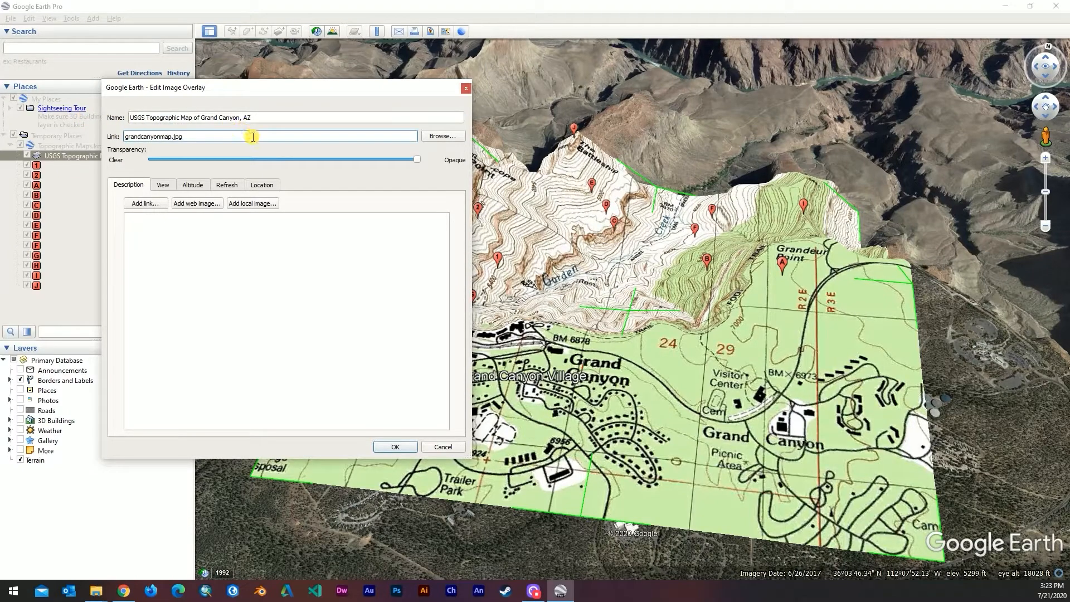
left_click(398, 445)
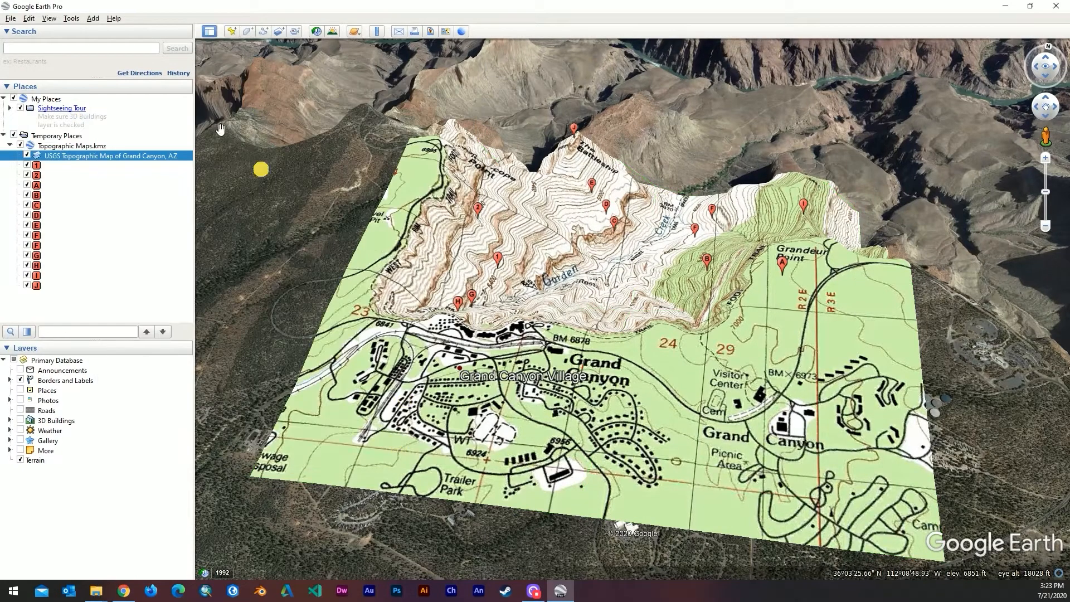
Refresh the USGS Topographic Map of Grand Canyon, AZ overlay and inspect it on the terrain
right_click(99, 156)
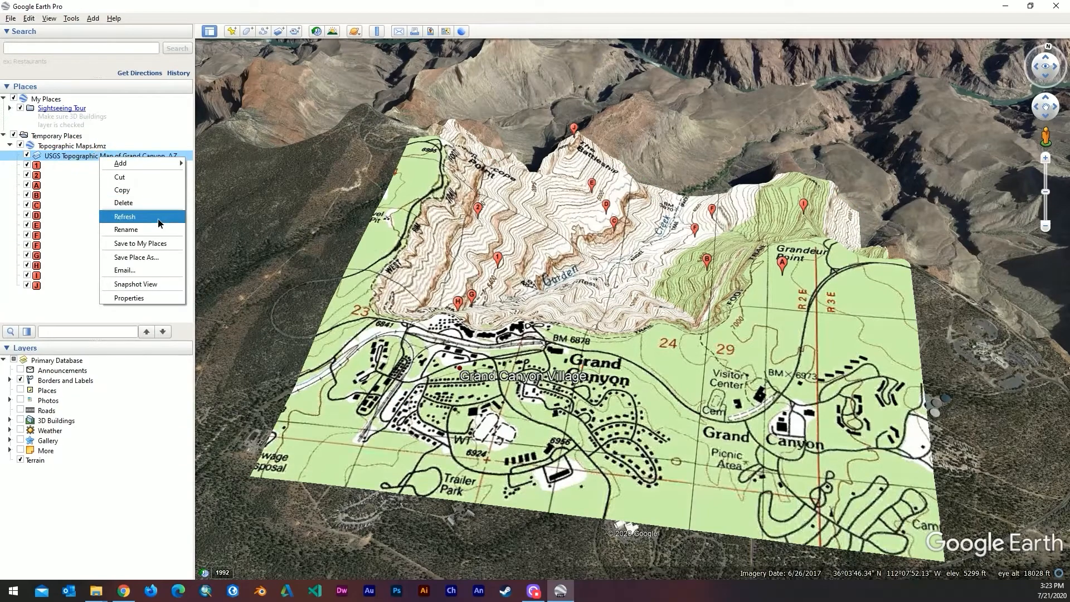
left_click(159, 219)
left_click_drag(673, 362, 611, 341)
right_click_drag(610, 340, 616, 382)
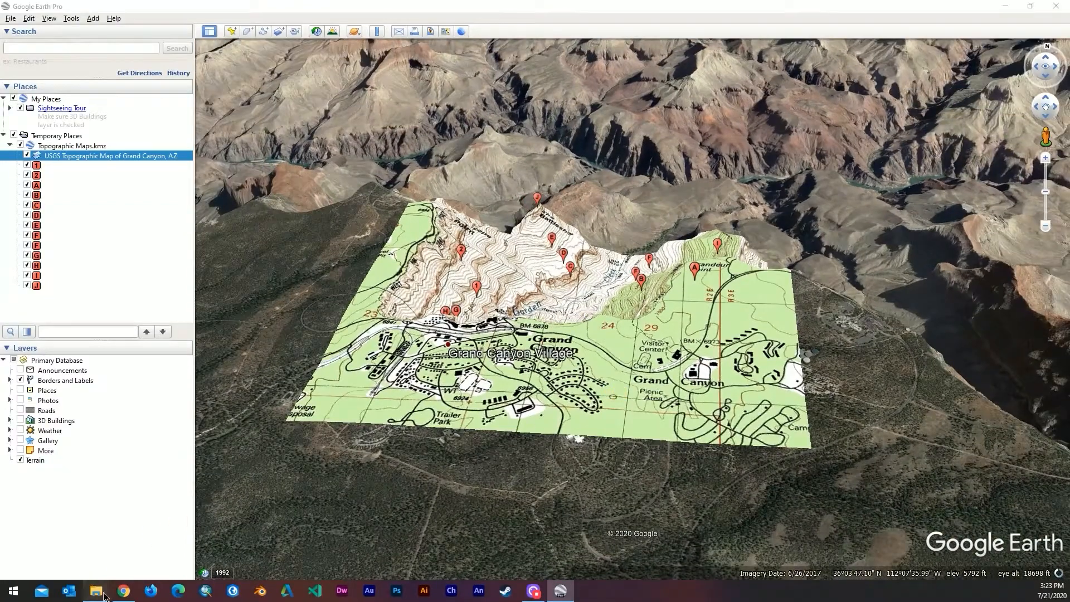
Check in File Explorer which image and KMZ files the New folder holds
mouse_move(96, 591)
left_click(76, 545)
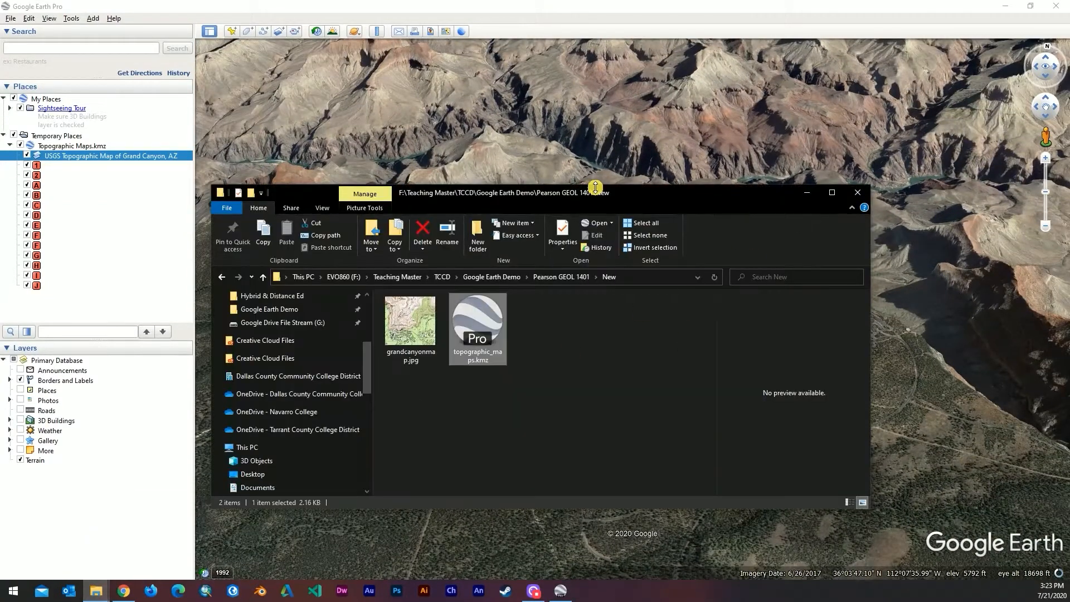
left_click_drag(595, 187, 708, 98)
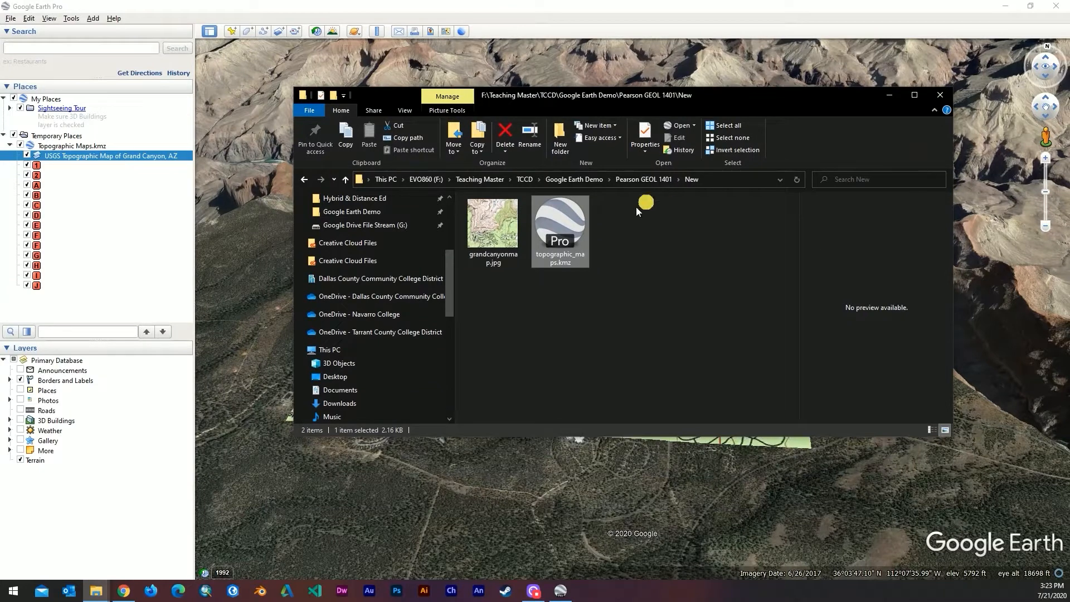
left_click(637, 244)
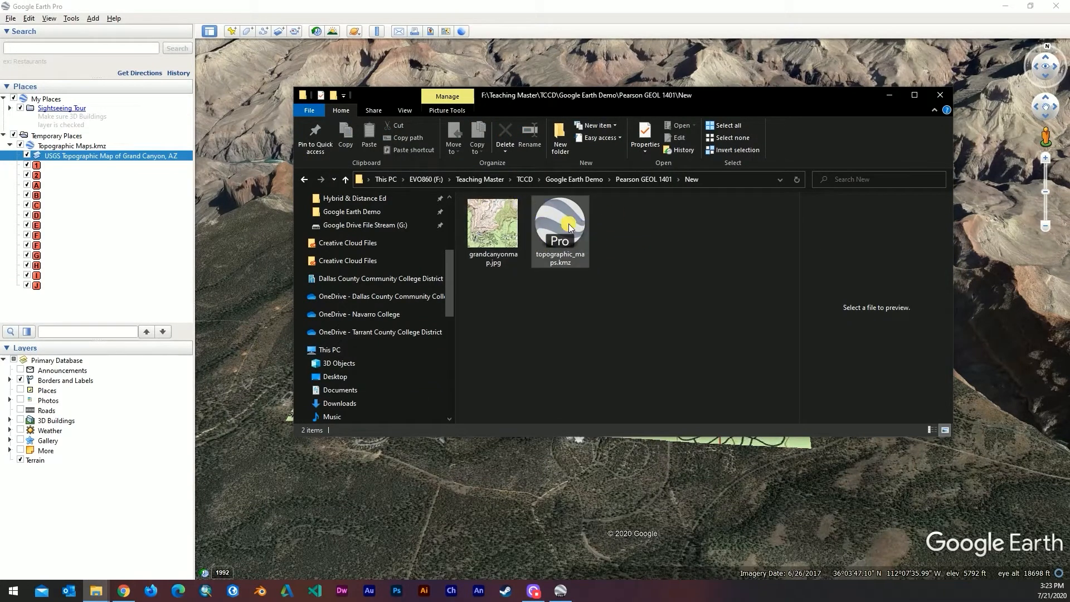
left_click(891, 95)
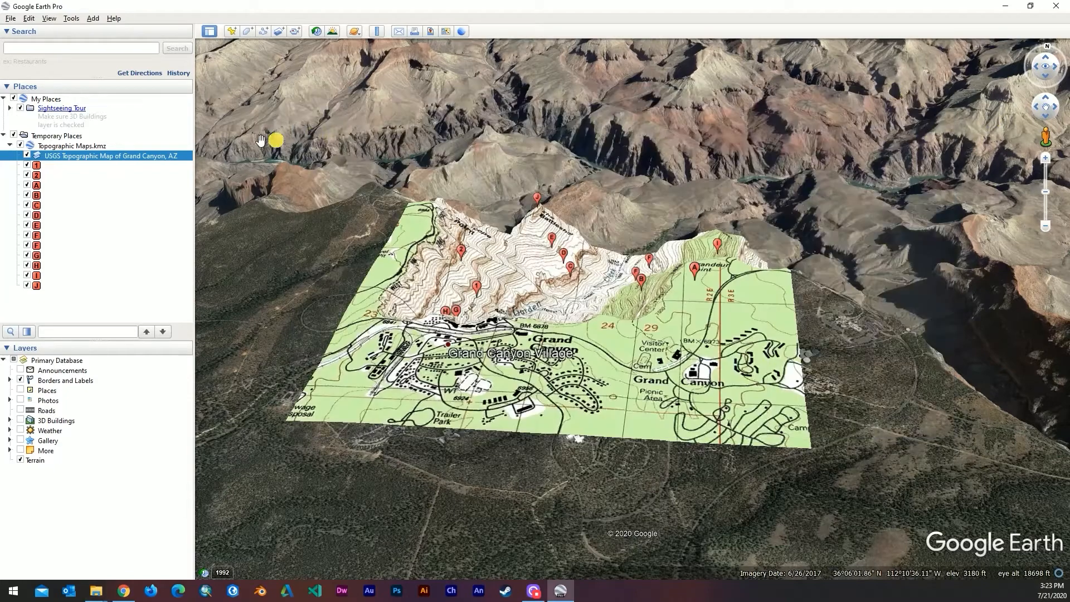
Save the Topographic Maps.kmz place in the New folder as Topographic Maps New.kmz
right_click(132, 146)
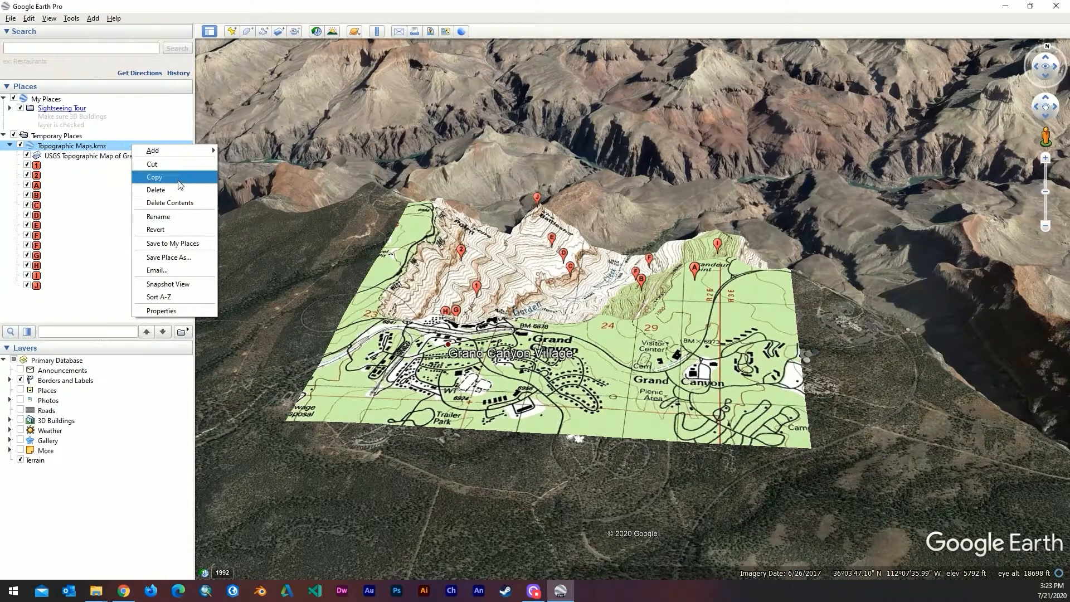
left_click(194, 256)
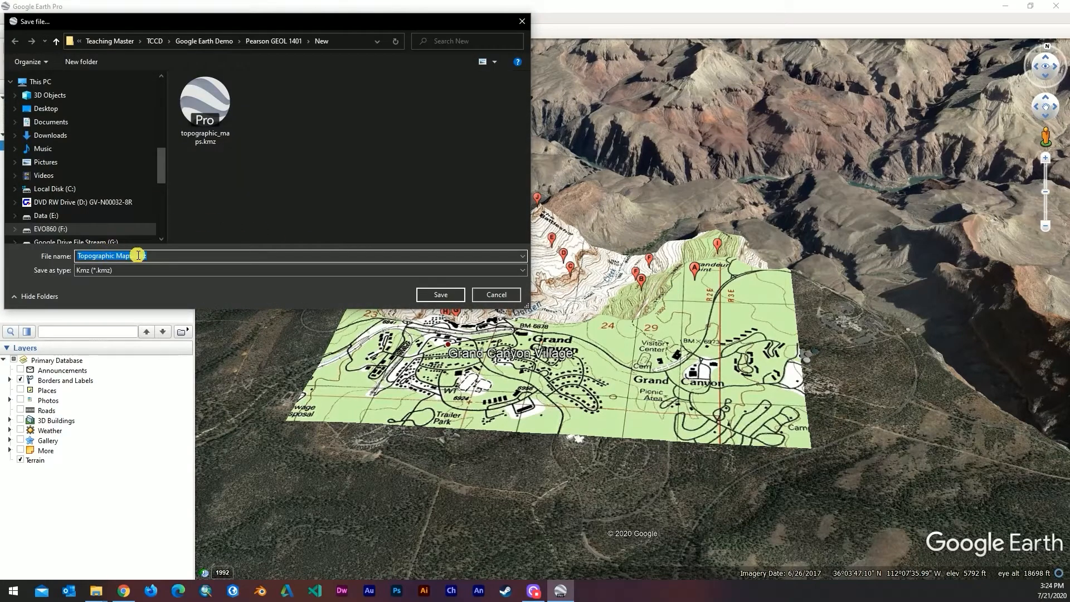
left_click(131, 256)
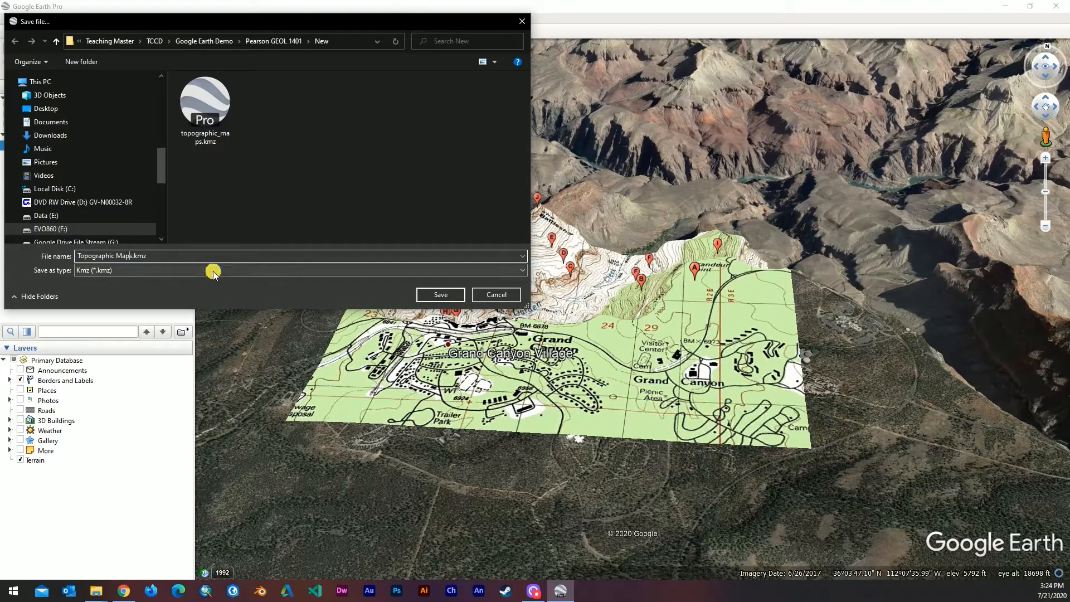
type("New")
left_click(440, 294)
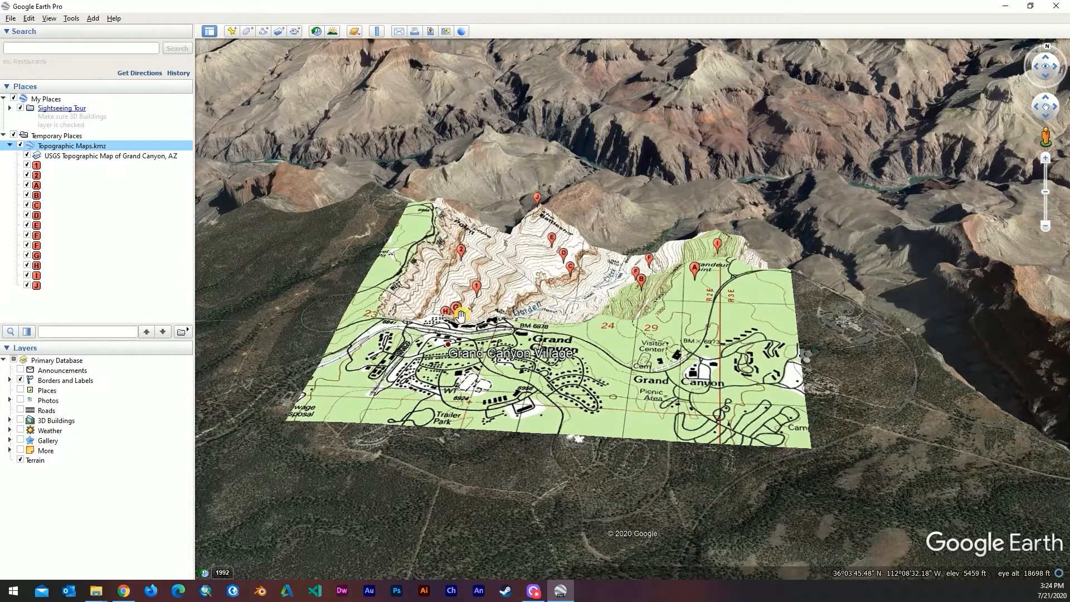
Switch to Google Earth web in Chrome, open Topographic Maps New.kmz from the New folder, and dismiss the file storage permission request
left_click(124, 590)
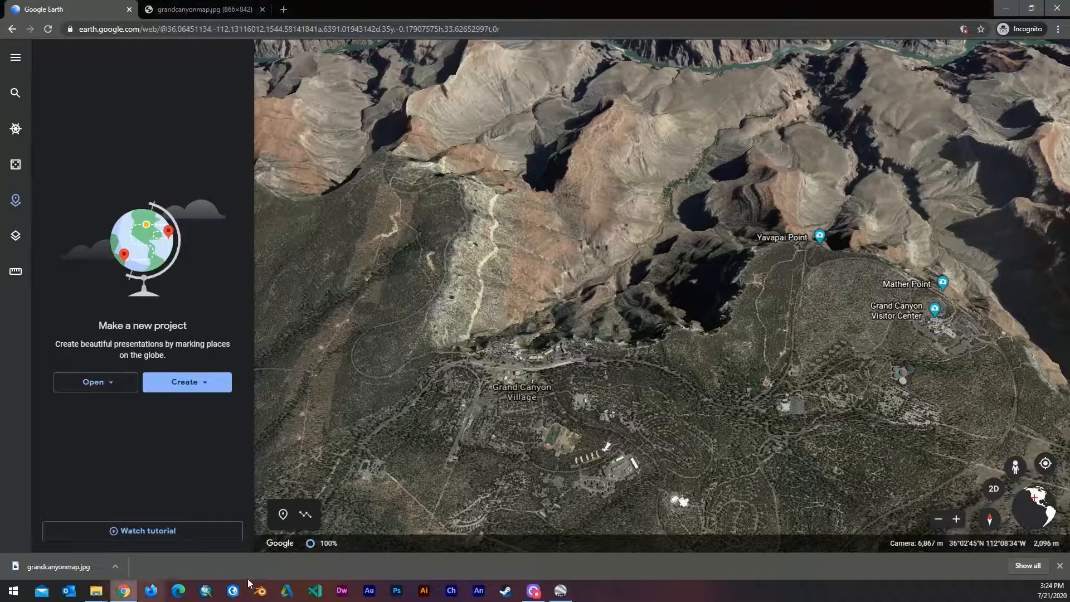
left_click(131, 451)
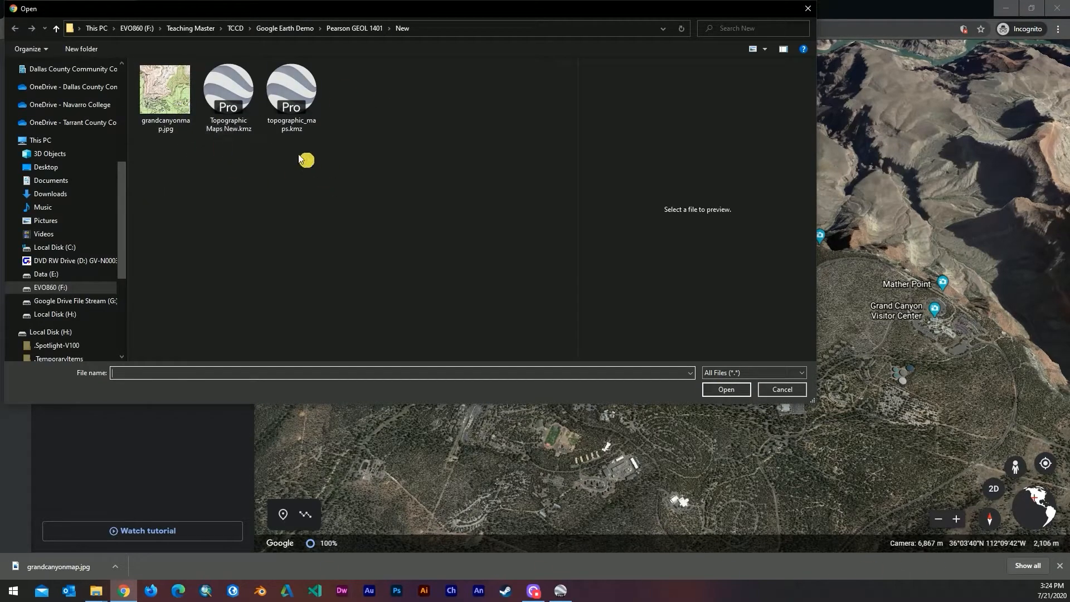
left_click(229, 94)
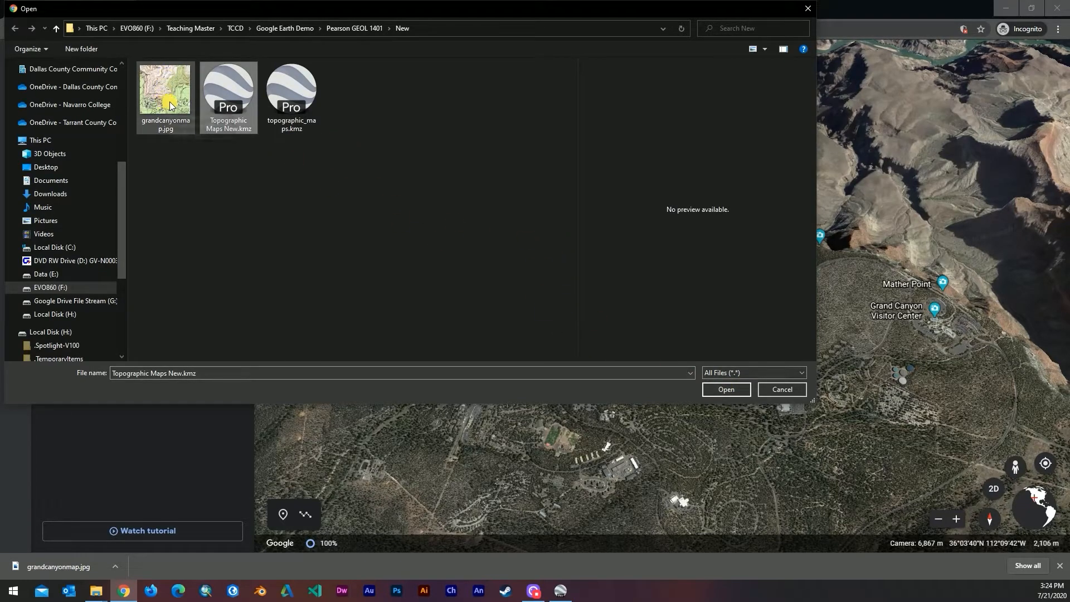
left_click(713, 388)
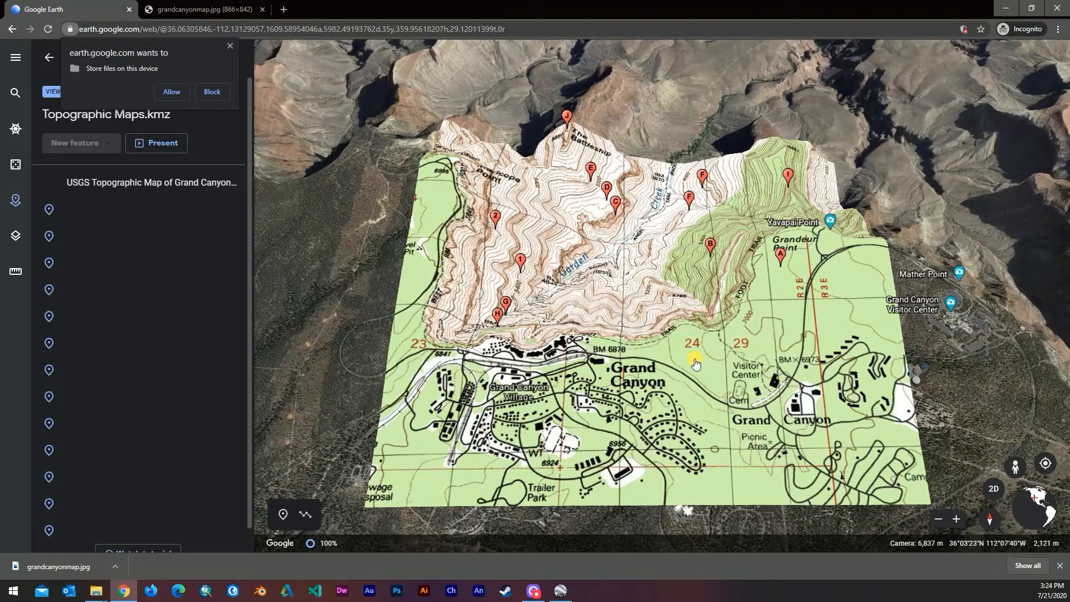
left_click_drag(704, 380, 708, 355, "shift")
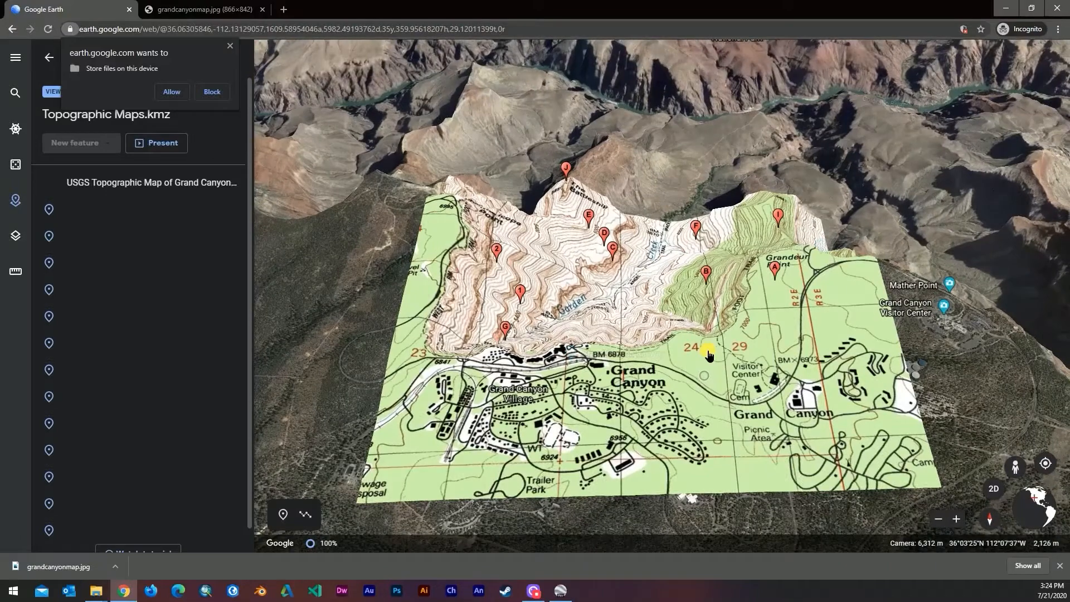
left_click(233, 51)
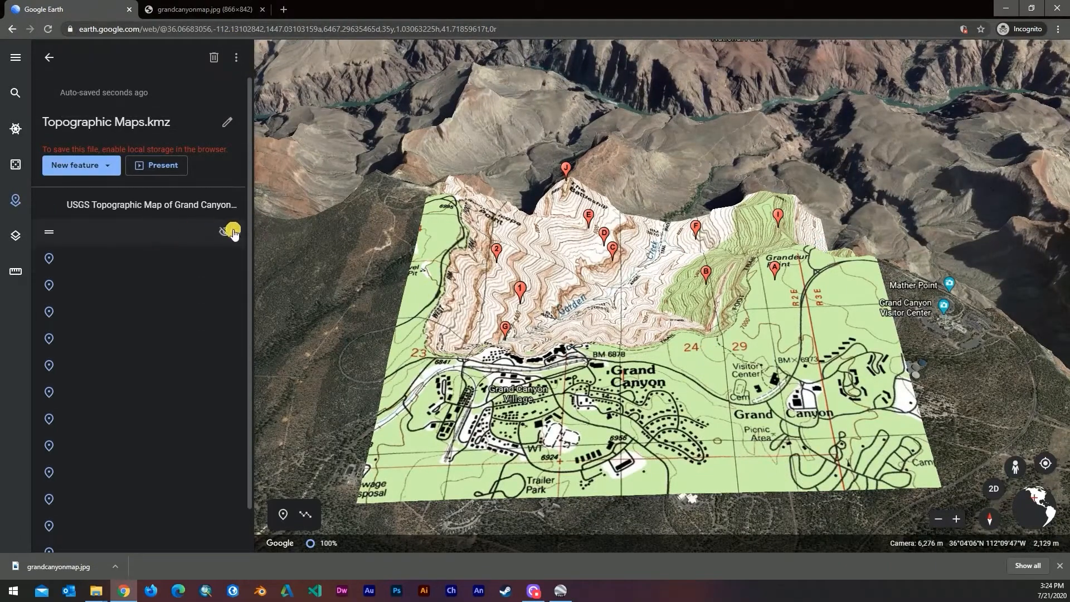
Fly to several placemarks of the project to examine the topographic map overlay around each, and close the placemark info card
left_click(201, 231)
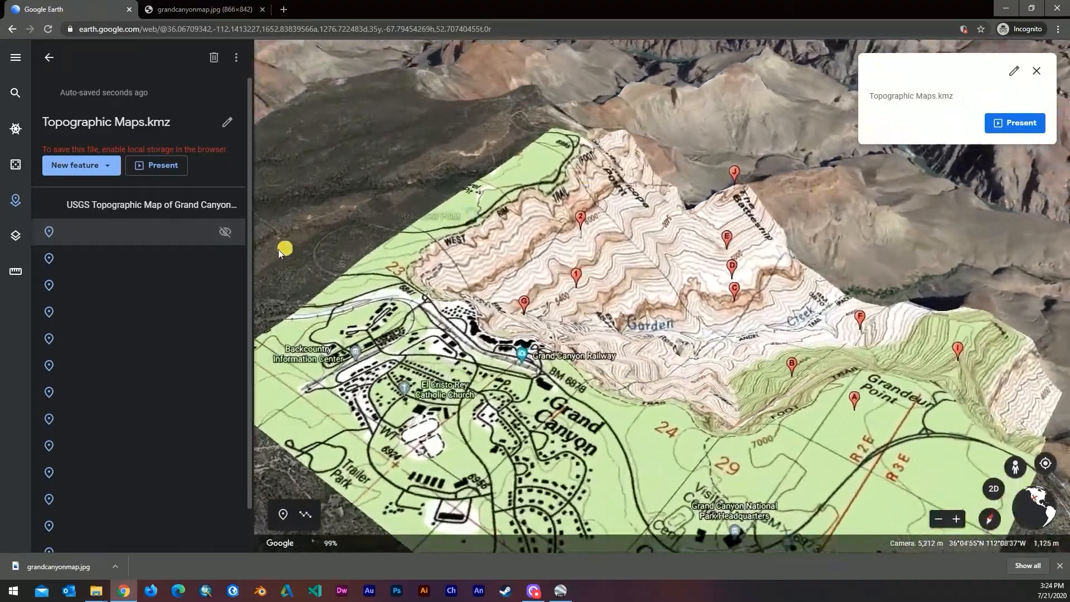
left_click(132, 253)
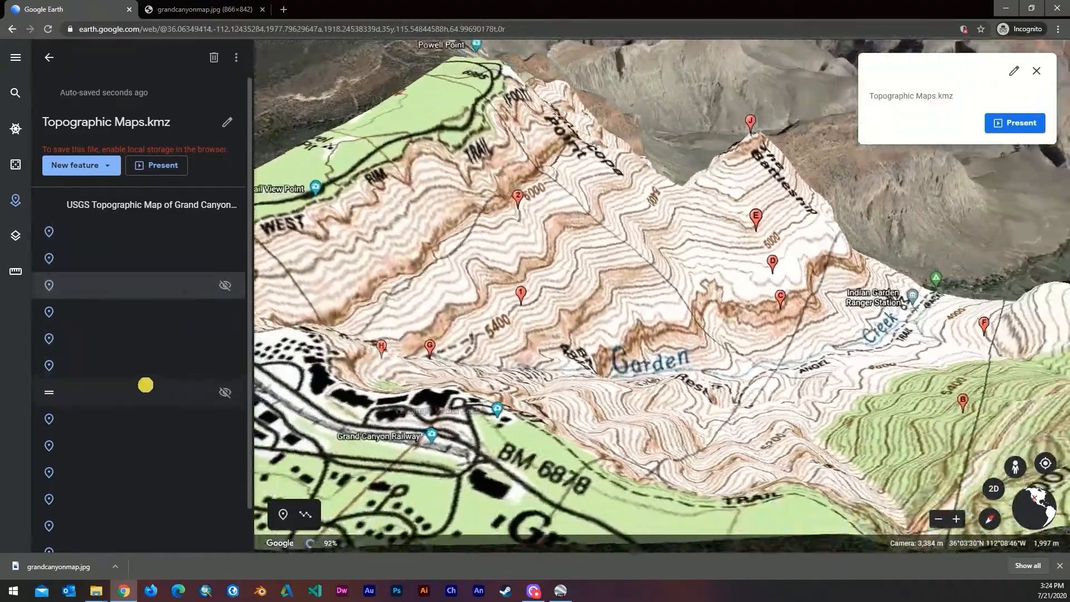
left_click(144, 313)
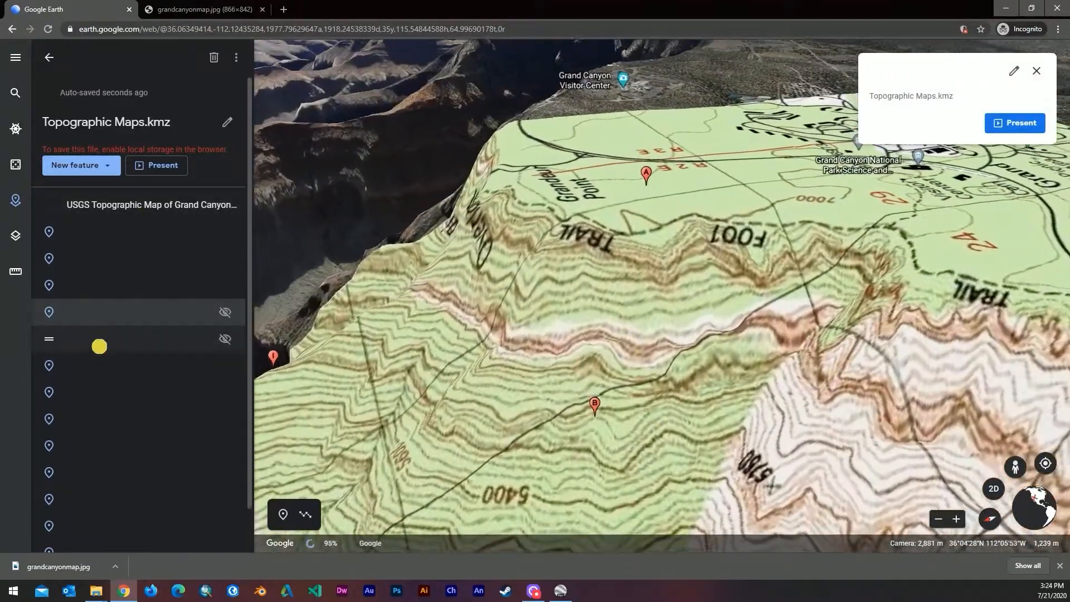
left_click(100, 346)
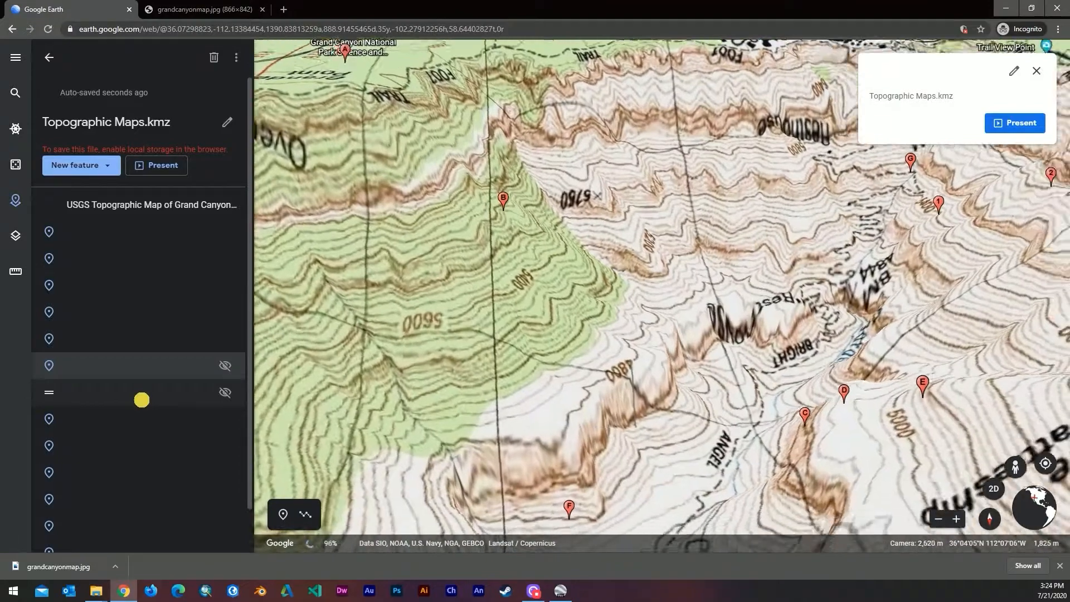
left_click(142, 400)
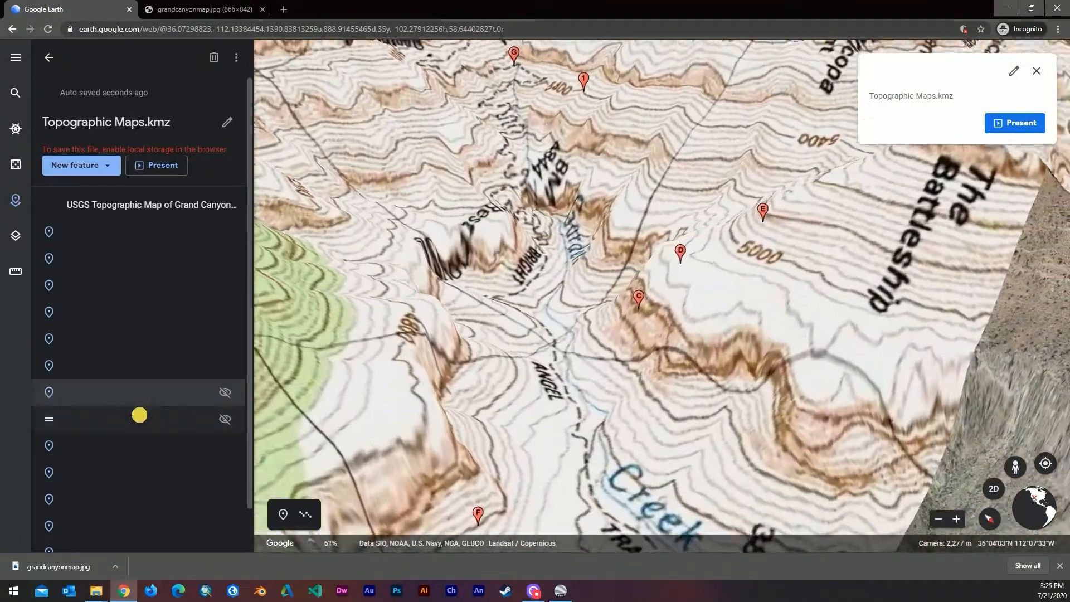
left_click(162, 429)
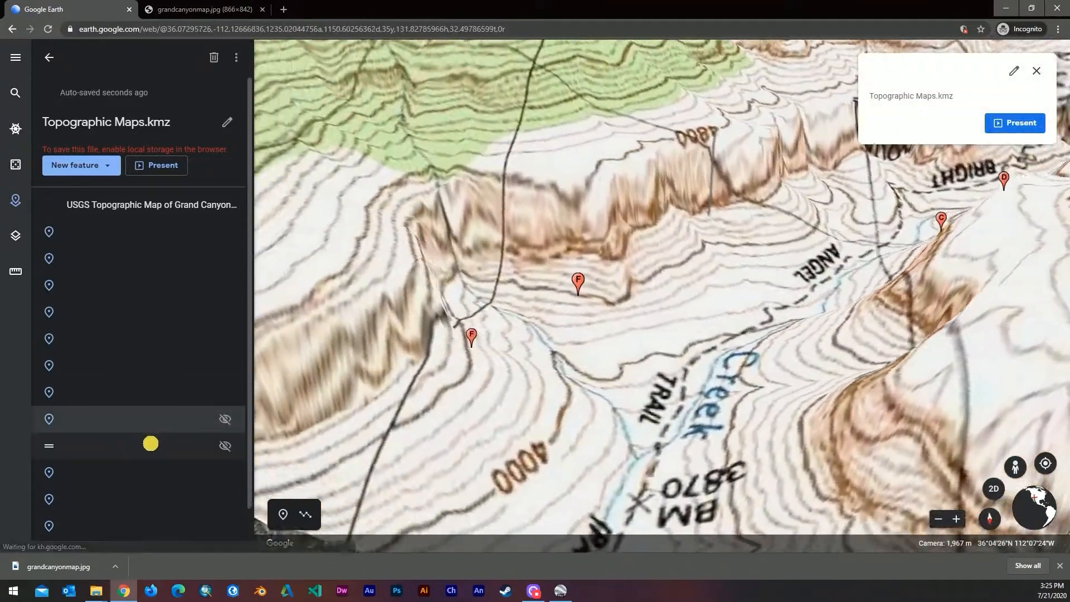
left_click(150, 443)
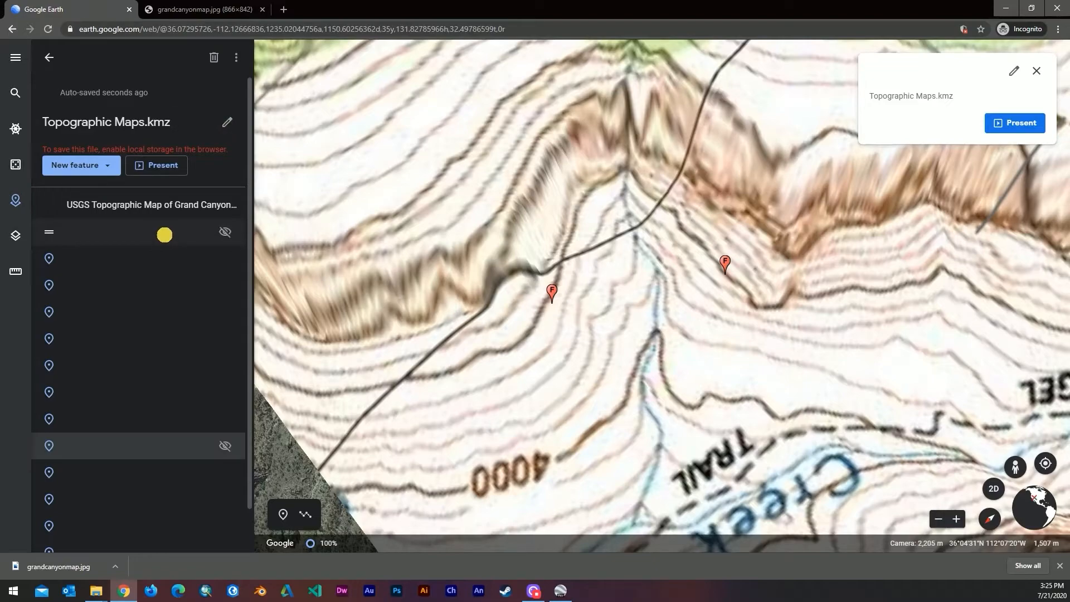
left_click(164, 235)
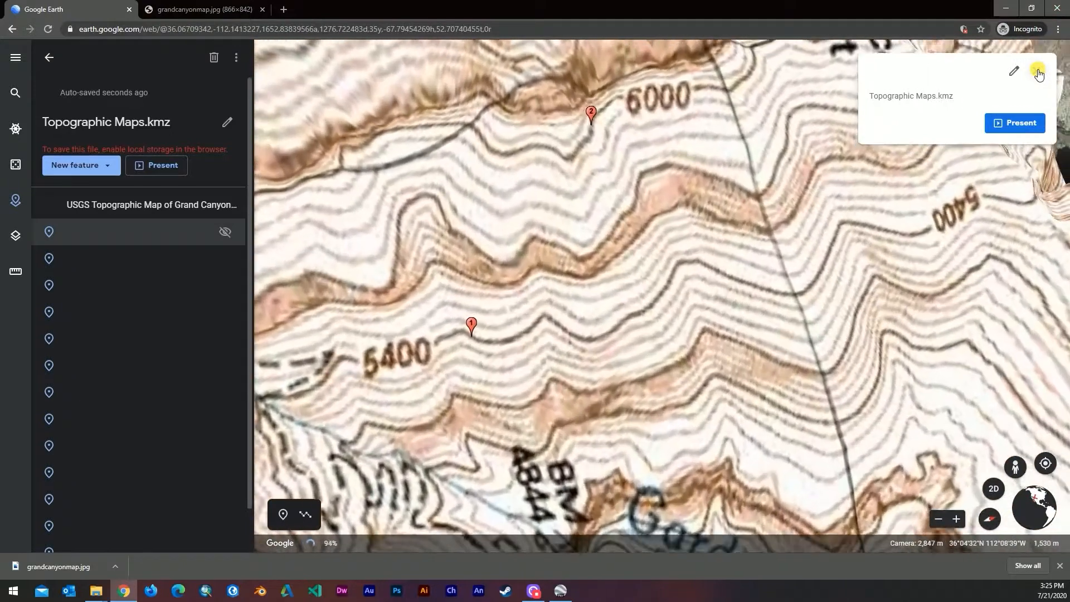
left_click(1038, 71)
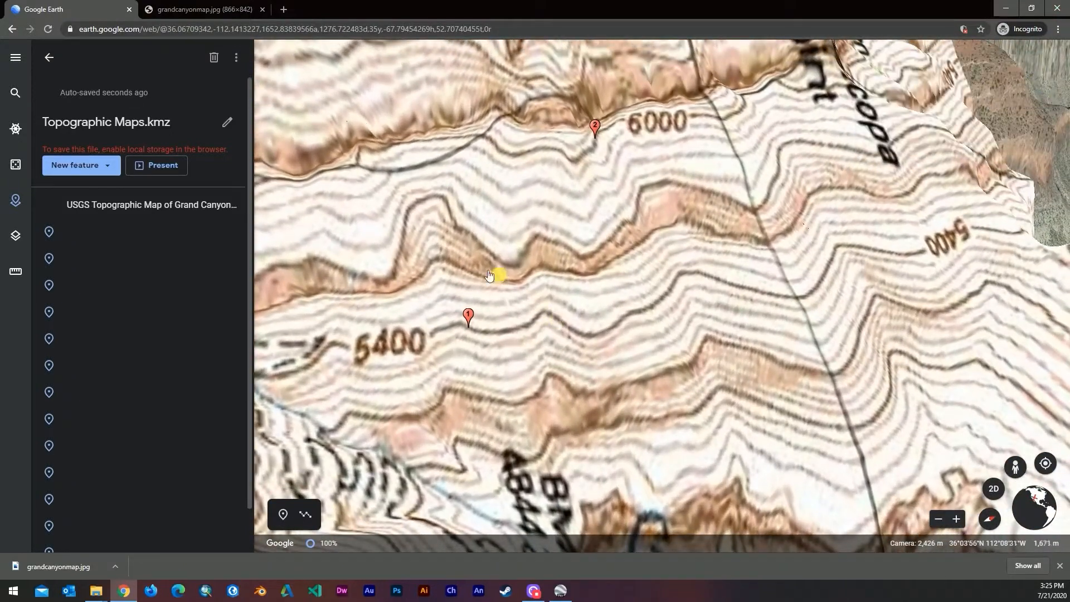
scroll(158, 290, "down", 1)
scroll(166, 298, "up", 1)
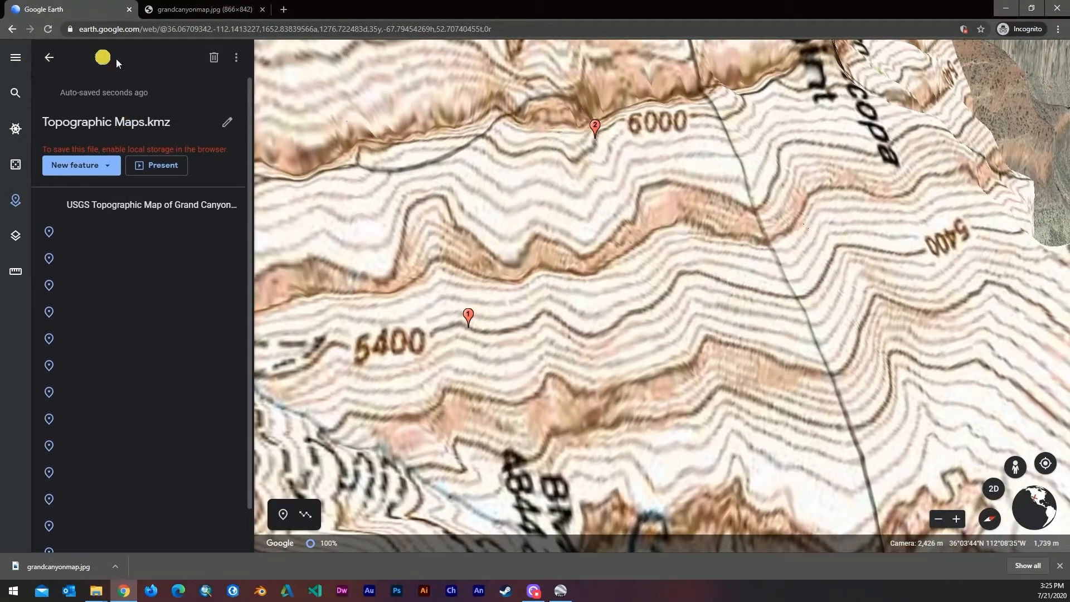
Title the first unnamed placemark under the USGS topographic map overlay 1 and return to the project's feature list
scroll(601, 260, "down", 5)
scroll(606, 273, "up", 1)
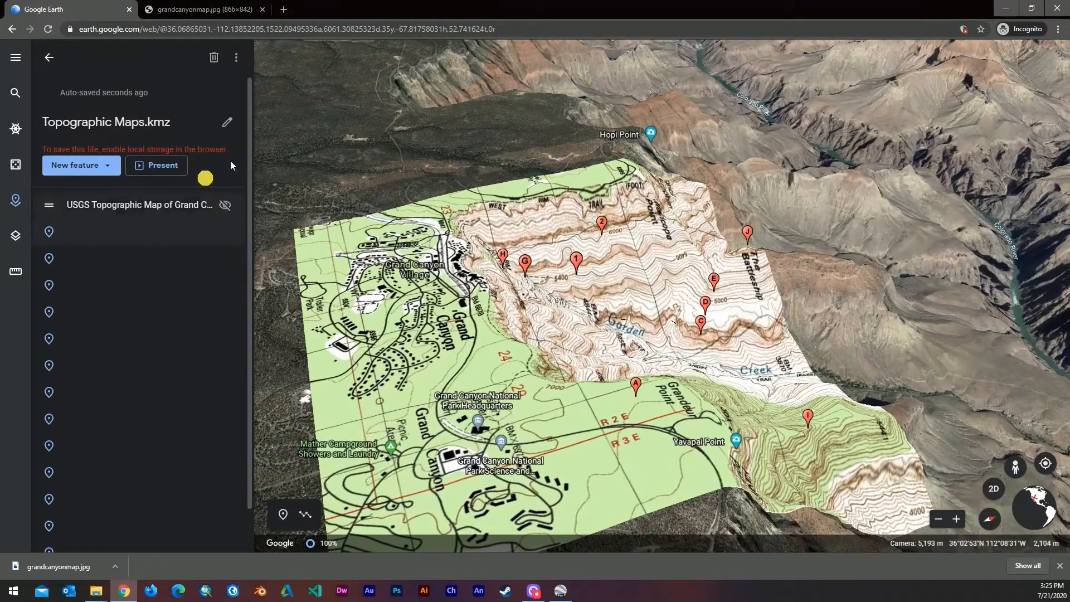
left_click(49, 58)
left_click(139, 125)
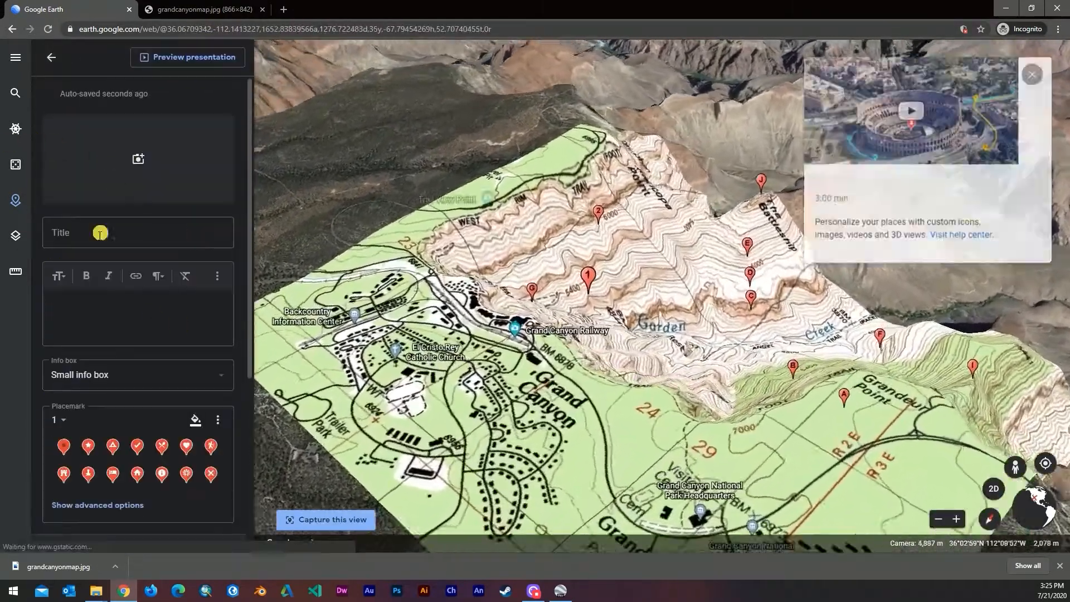
left_click(98, 234)
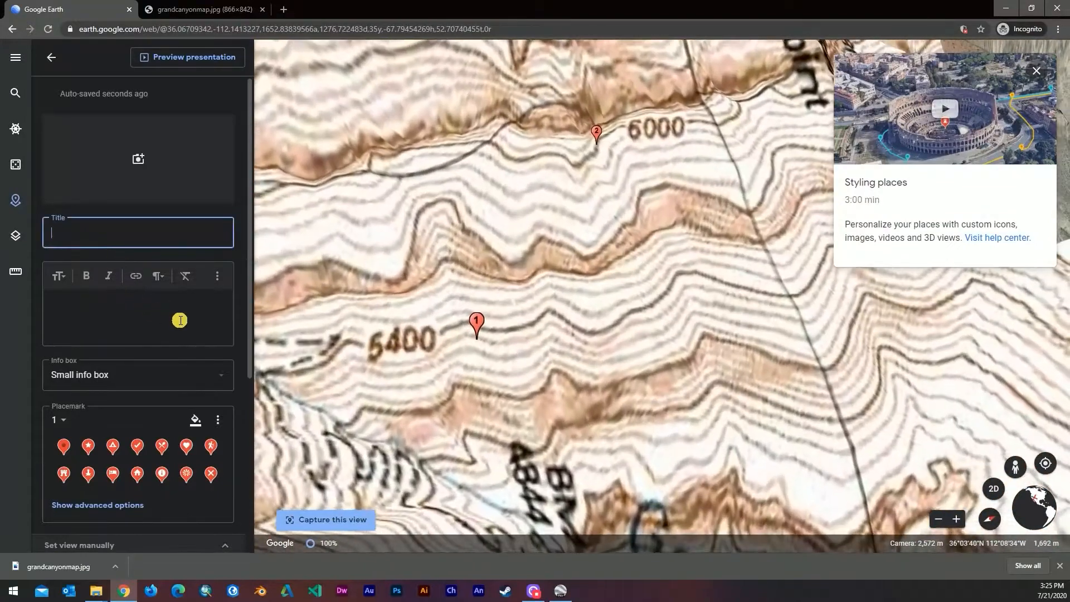
type("1")
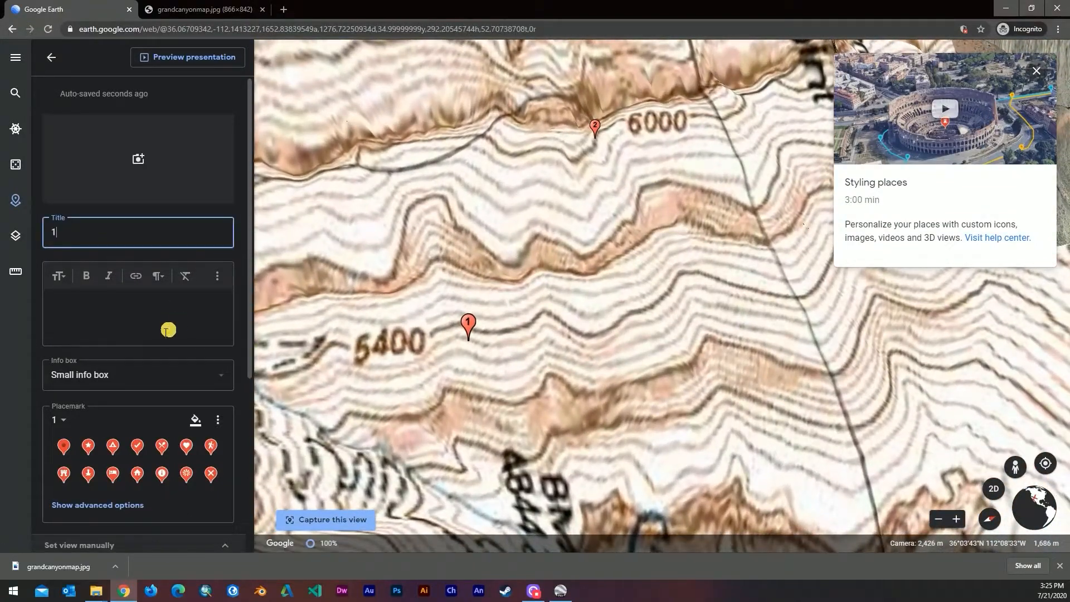
scroll(166, 409, "down", 5)
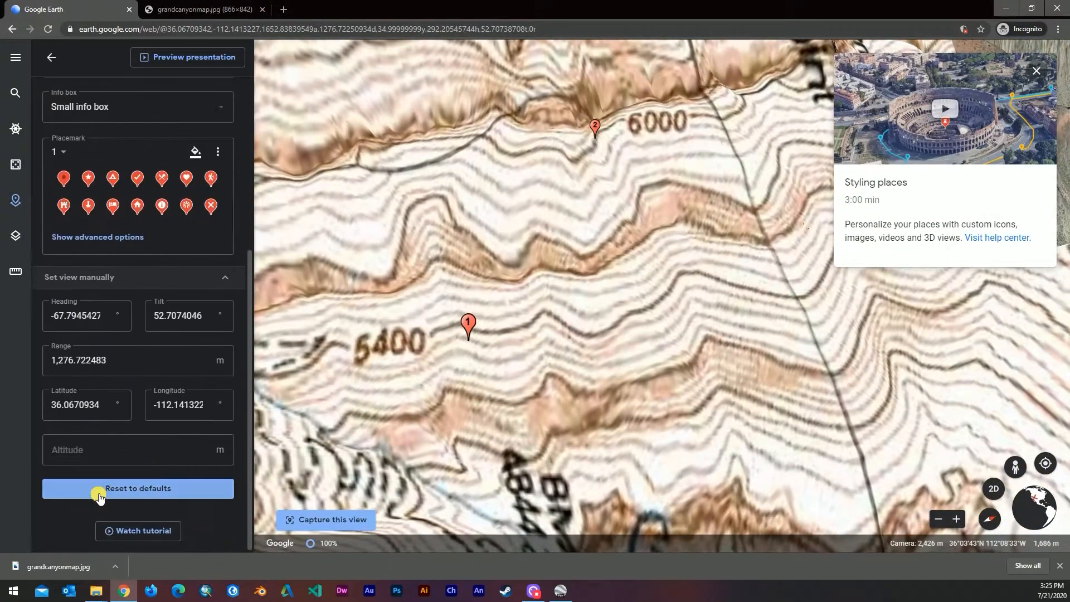
scroll(293, 240, "up", 3)
scroll(284, 243, "down", 2)
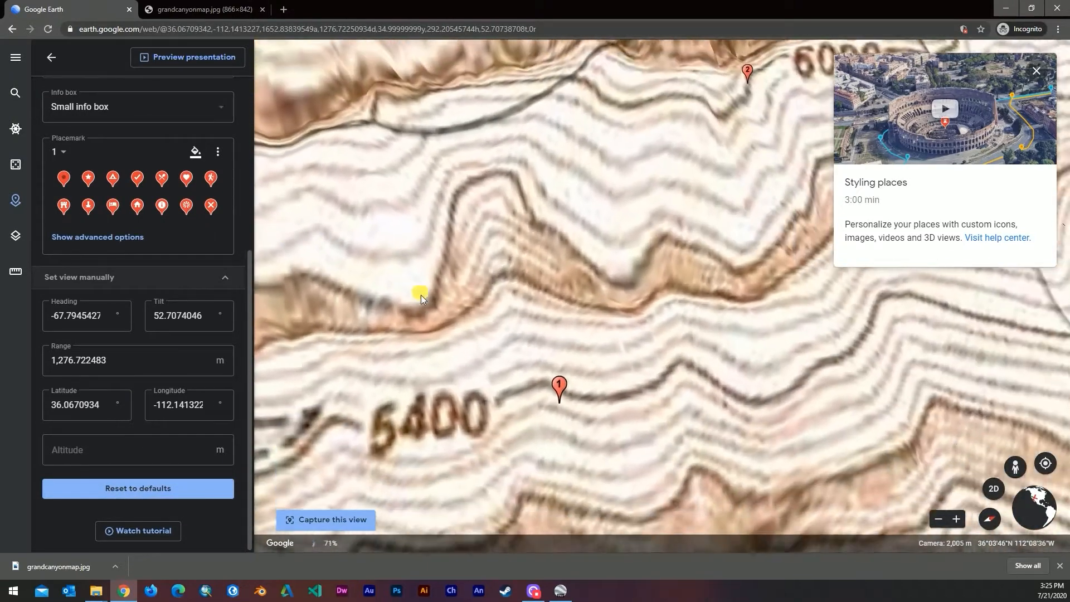
left_click(47, 57)
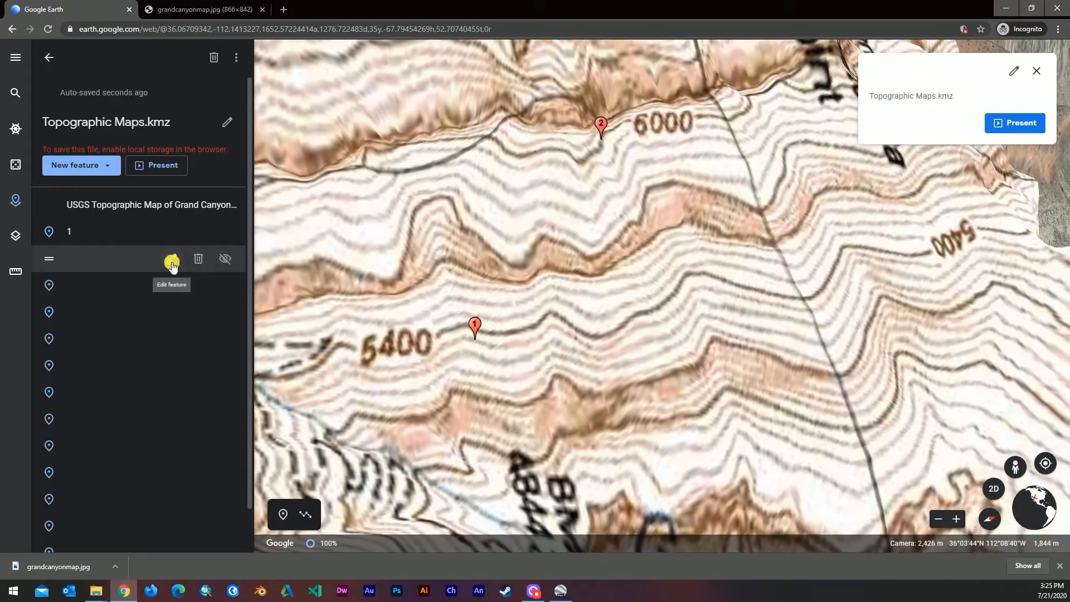
Title the second placemark in the project 2 and return to the feature list
left_click(171, 259)
left_click(128, 229)
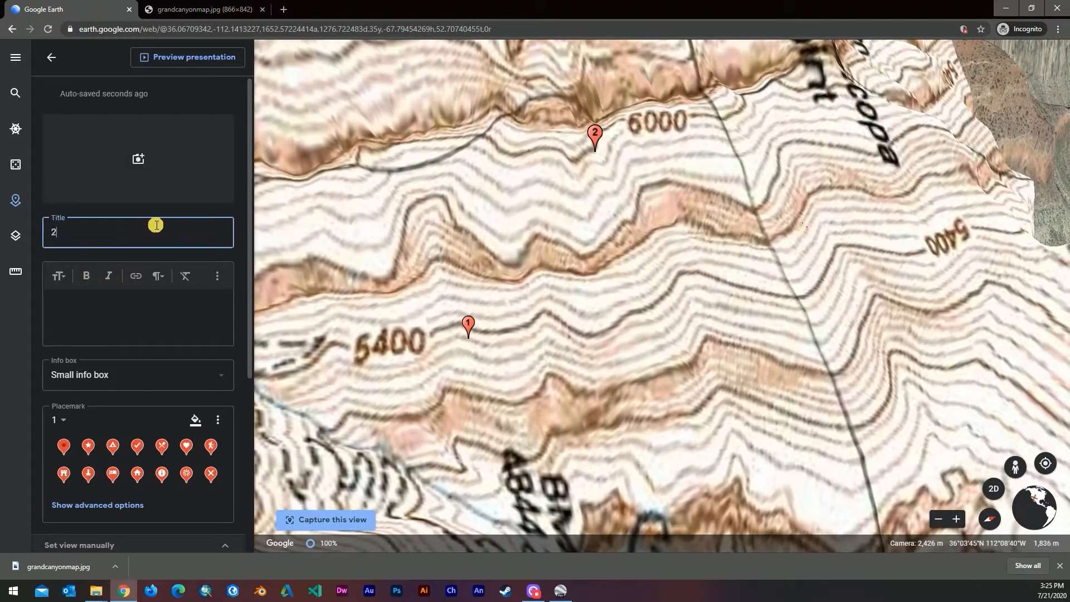
left_click(53, 60)
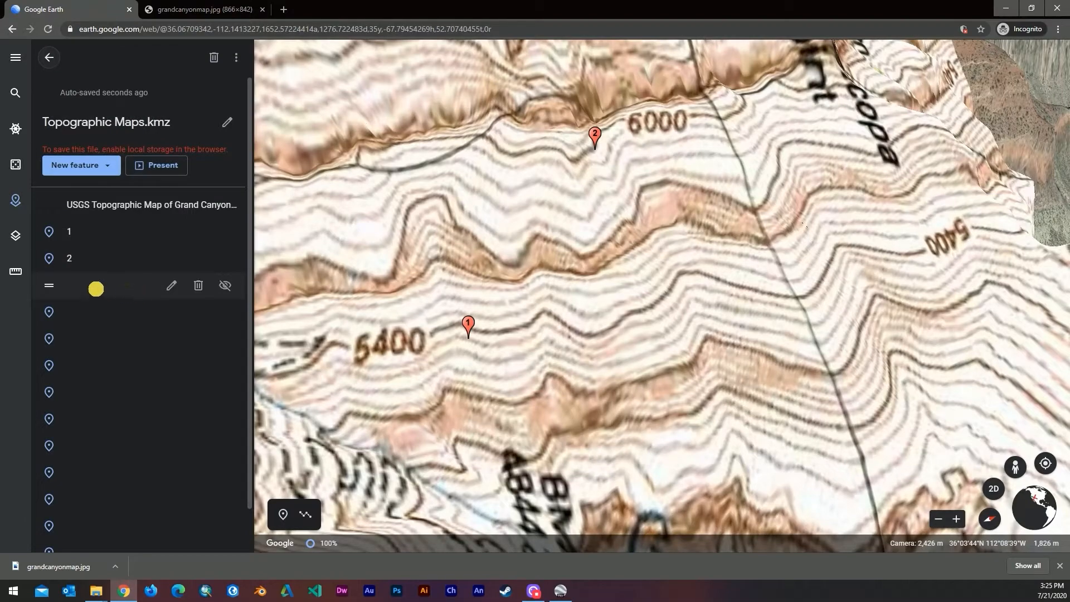
Fly to the third placemark in the project, title it A, and return to the feature list
left_click(96, 288)
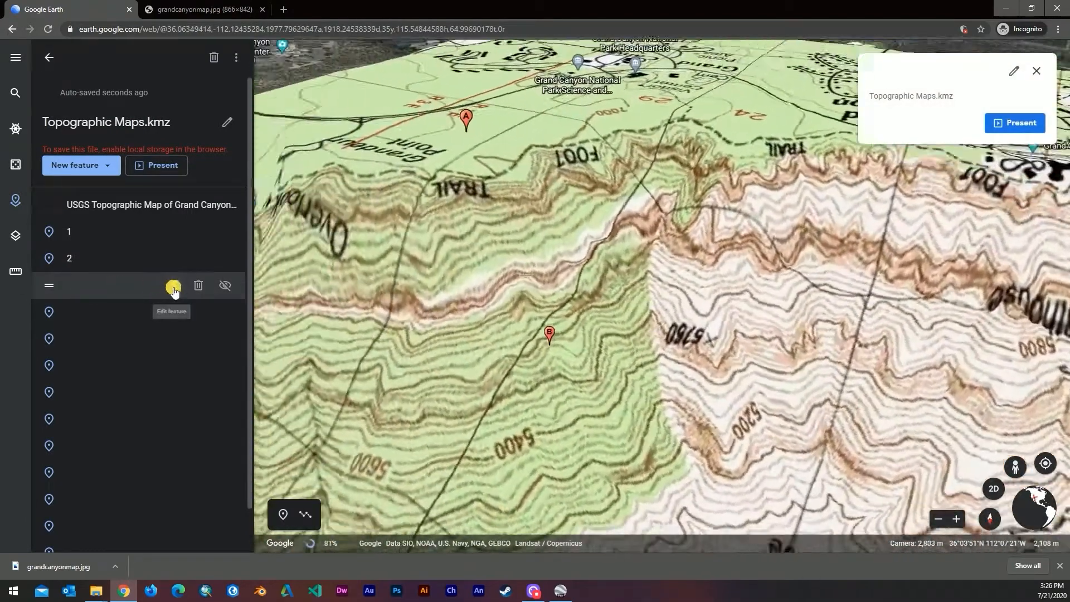
left_click(173, 288)
left_click(96, 233)
type("A")
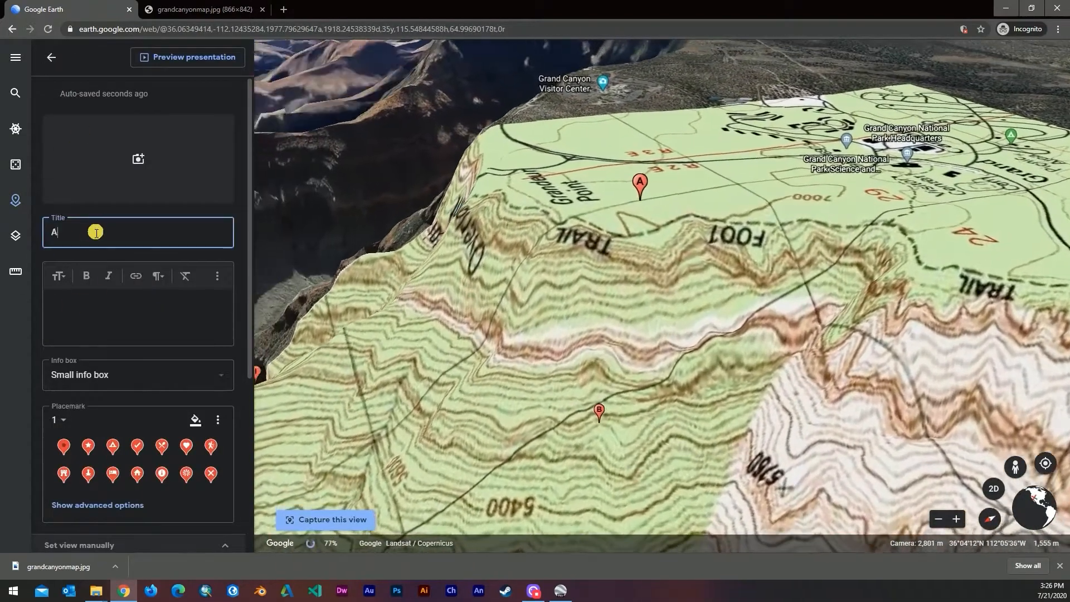
left_click(51, 58)
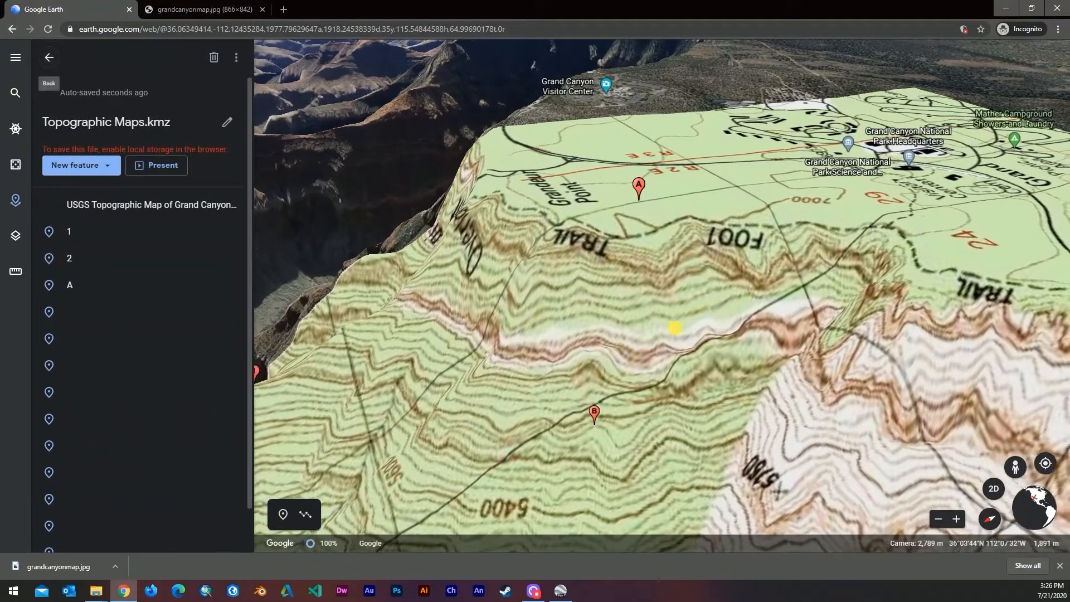
Examine the whole topographic map overlay and its placemarks from tilted and top-down views
left_click_drag(674, 328, 587, 274)
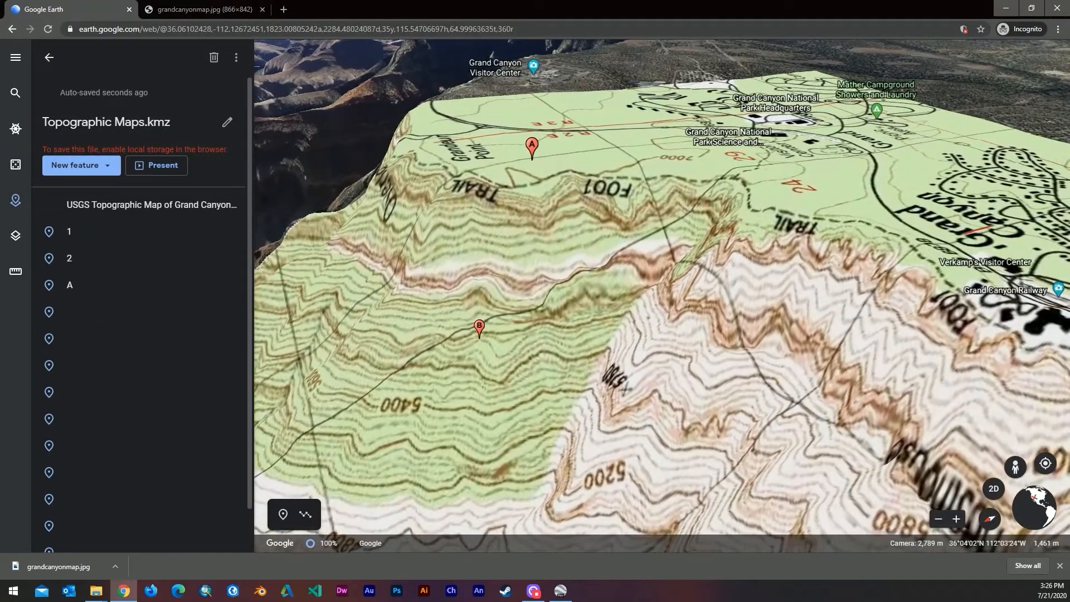
scroll(501, 319, "down", 5)
scroll(502, 318, "up", 2)
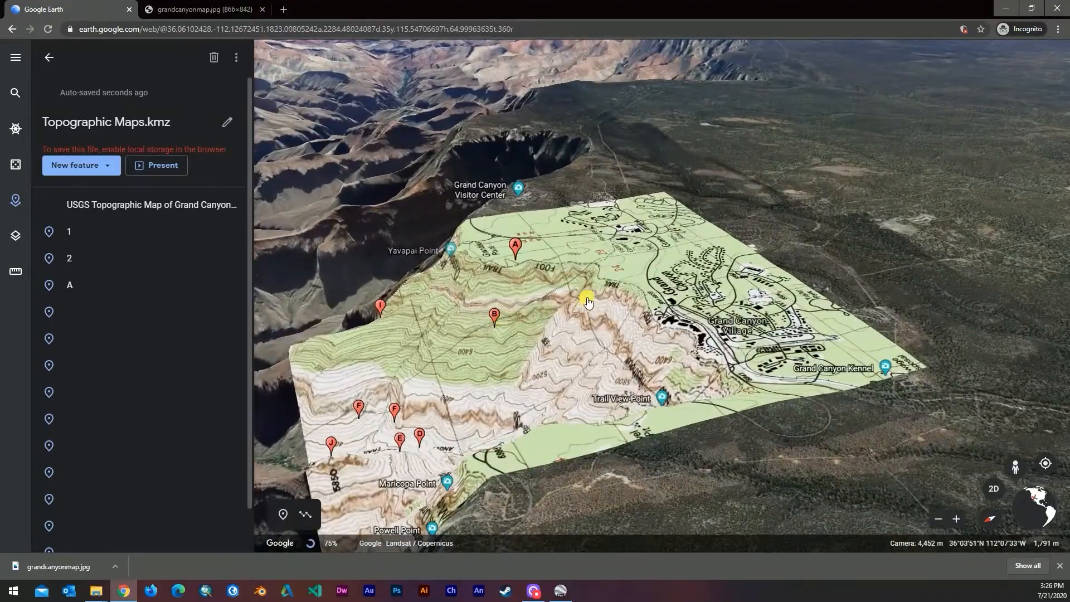
left_click_drag(587, 301, 496, 313)
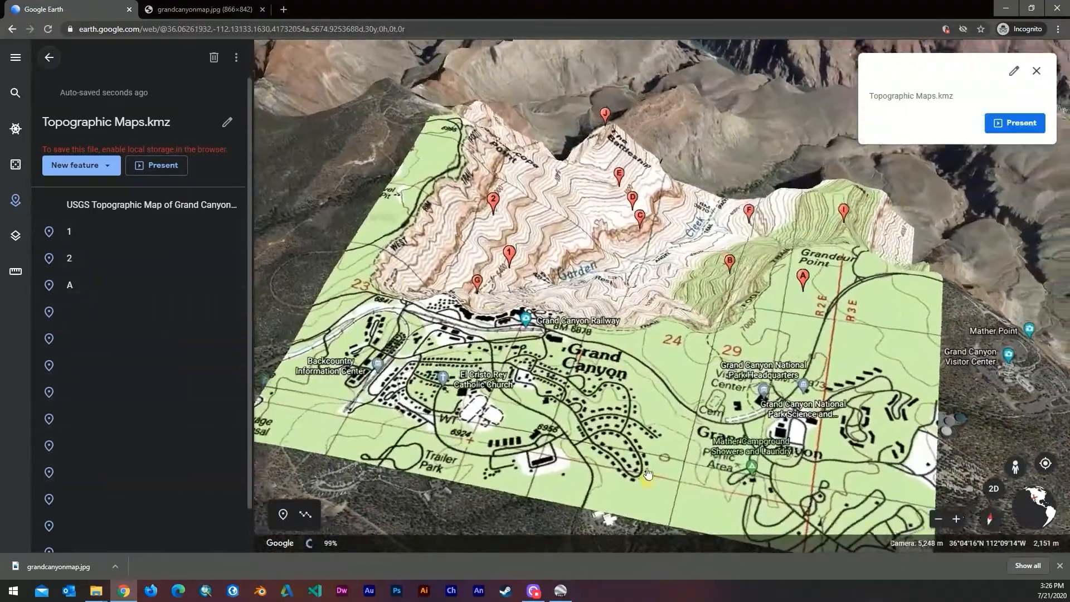
scroll(55, 206, "down", 2)
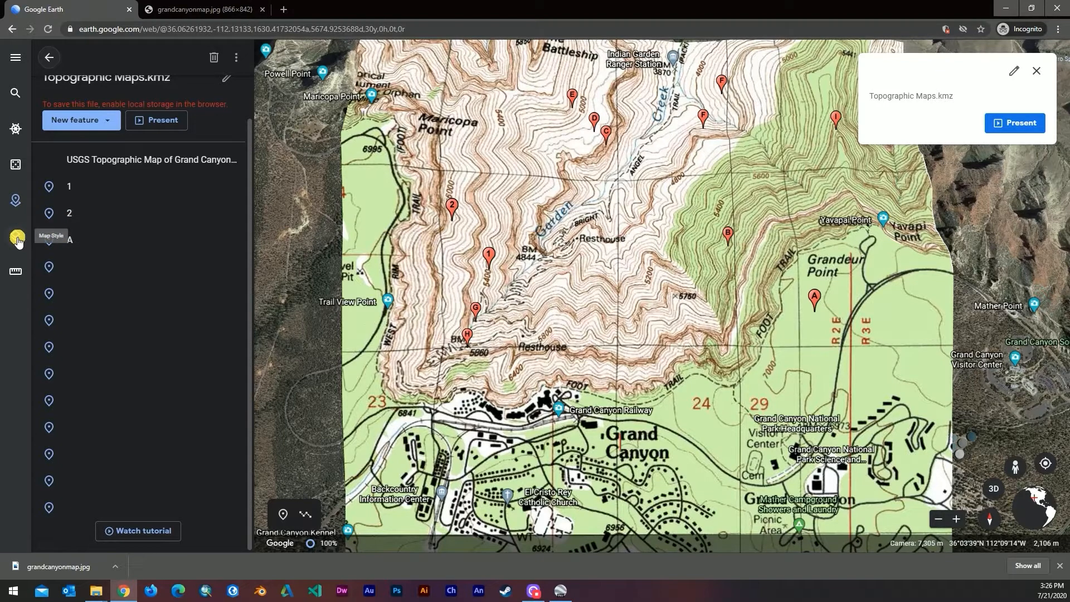
Look through the map style presets and the layer options for 3D buildings, animated clouds and gridlines
left_click(17, 239)
scroll(123, 279, "down", 1)
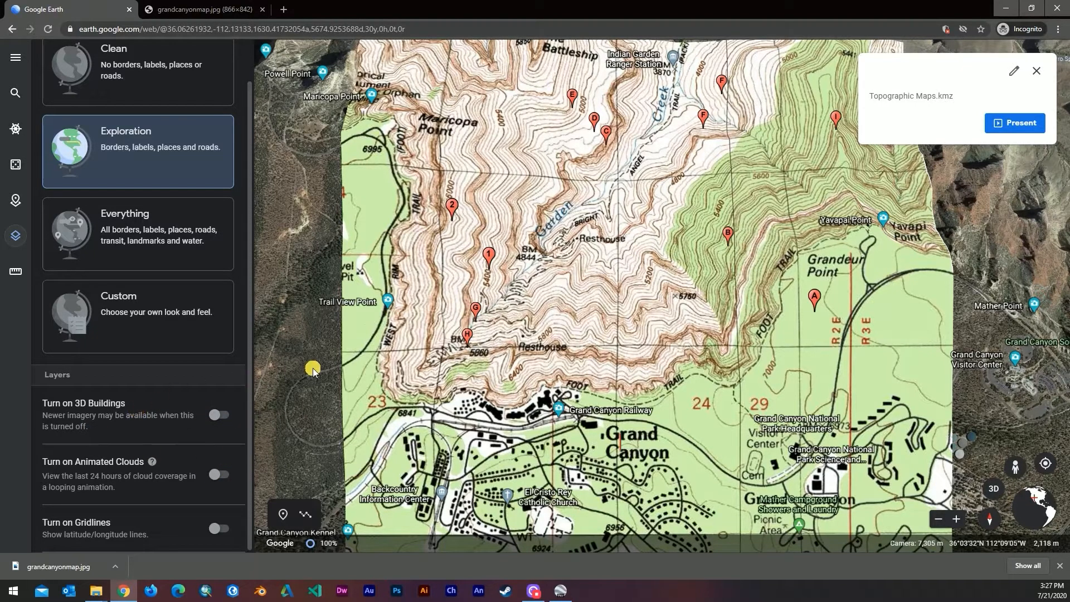
scroll(129, 318, "up", 1)
scroll(113, 312, "down", 1)
scroll(160, 240, "up", 1)
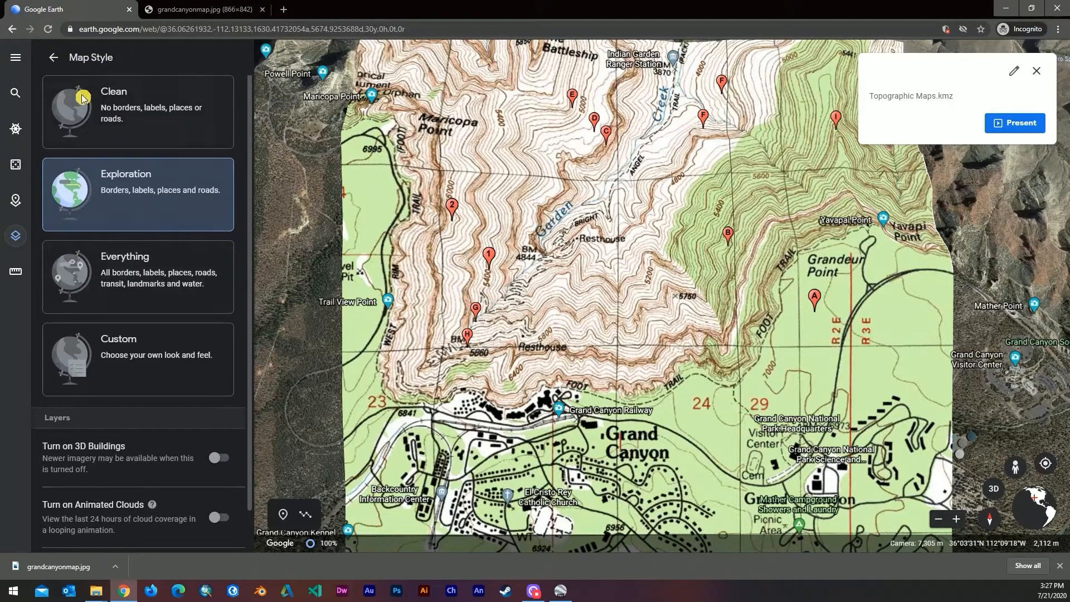
left_click(52, 58)
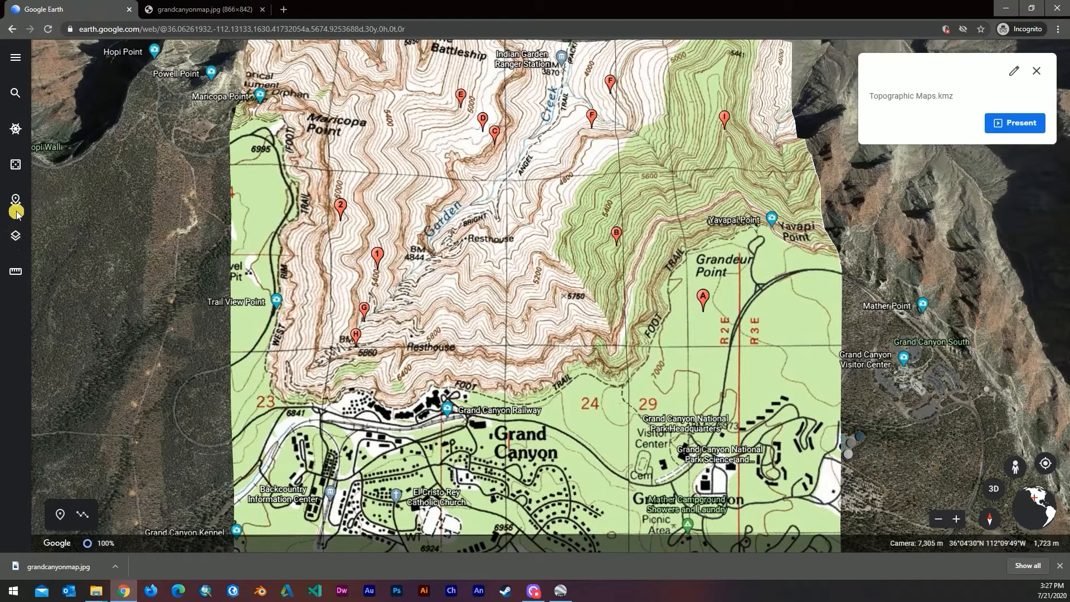
Try the fly animation switch off and on in the settings and choose No animation as the fly end animation
left_click(16, 57)
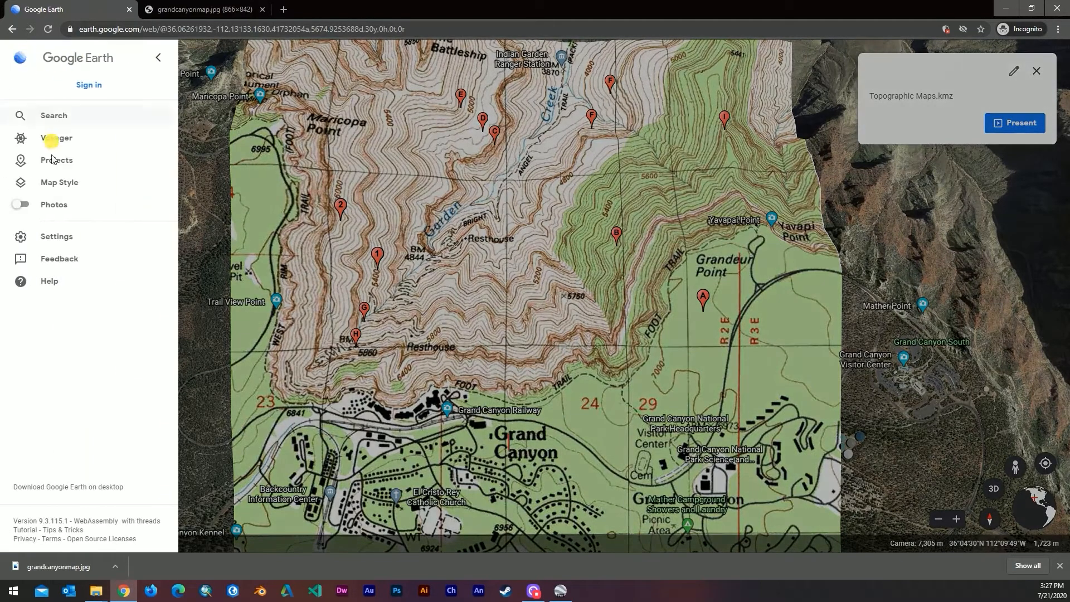
left_click(83, 246)
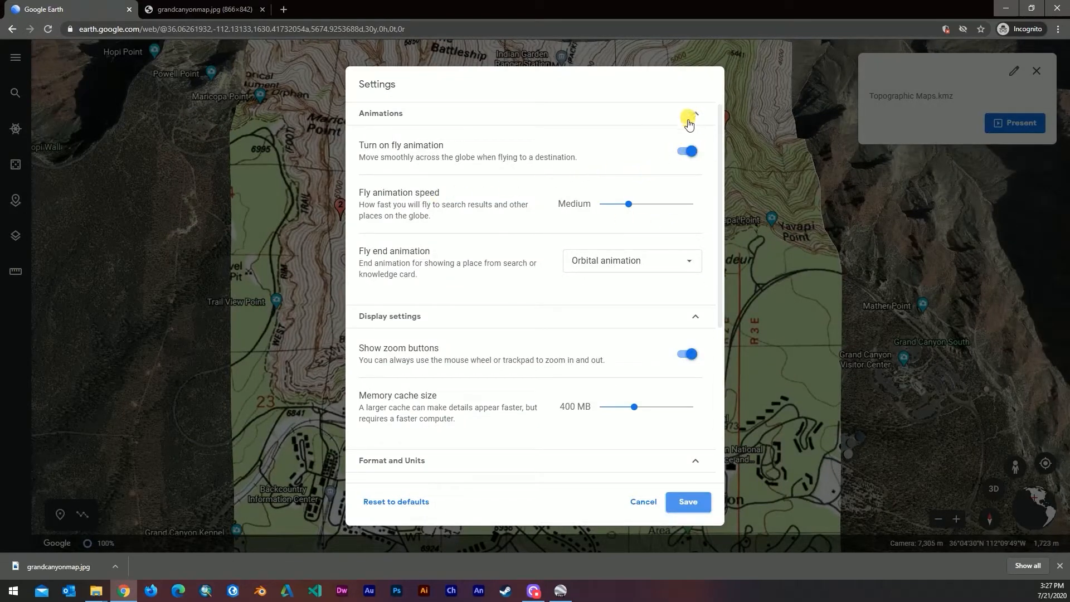
left_click(689, 152)
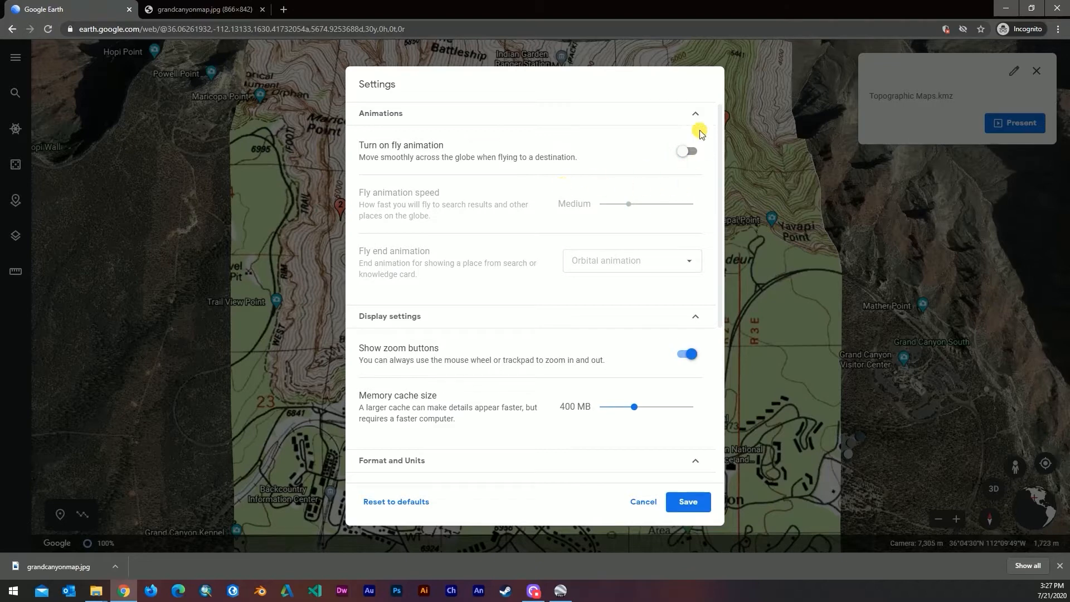
left_click(686, 156)
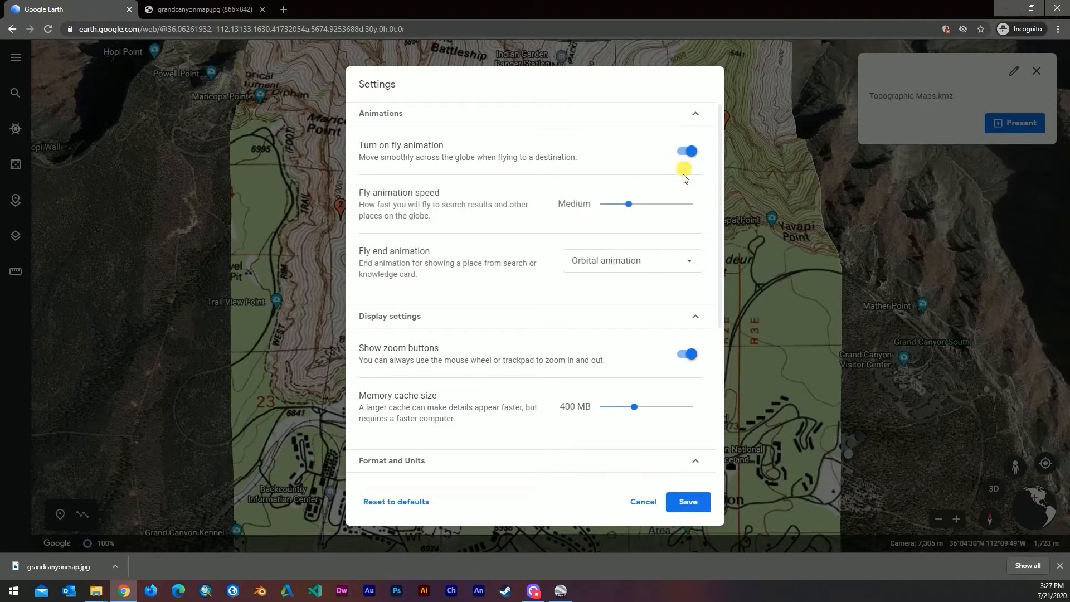
left_click(669, 270)
left_click(672, 264)
left_click(674, 266)
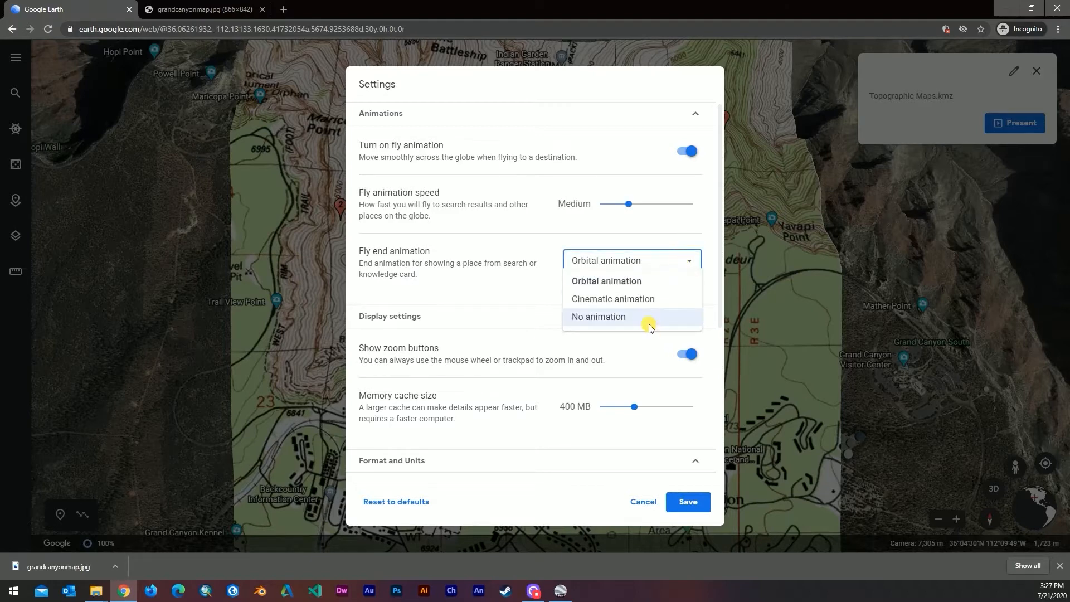
left_click(667, 319)
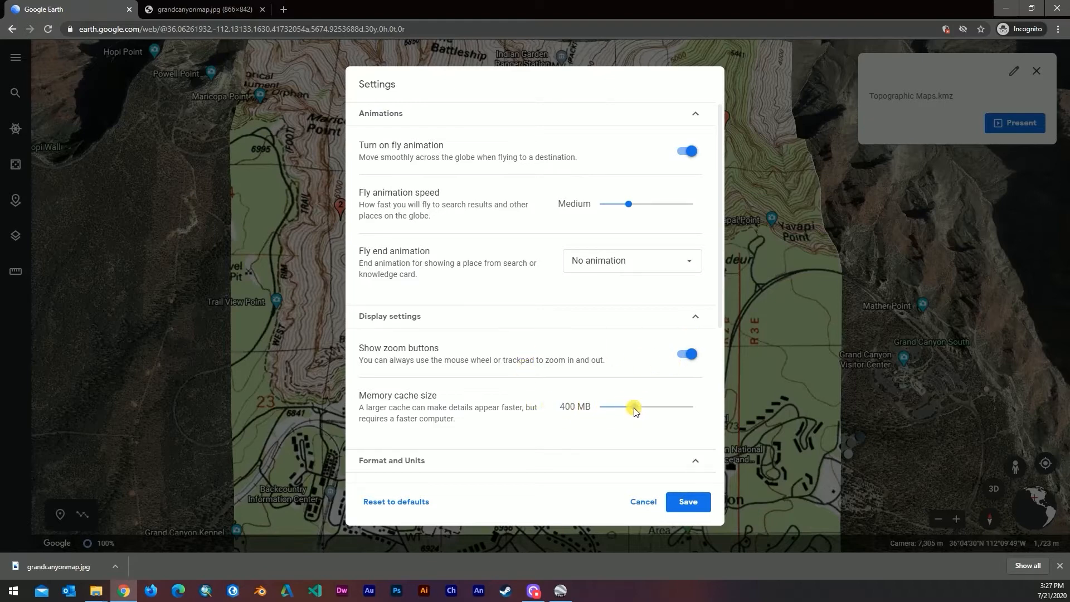
Try a memory cache size of 1000 MB, check the units of measurement choices, and discard the settings changes
left_click_drag(711, 410, 709, 411)
scroll(612, 424, "down", 4)
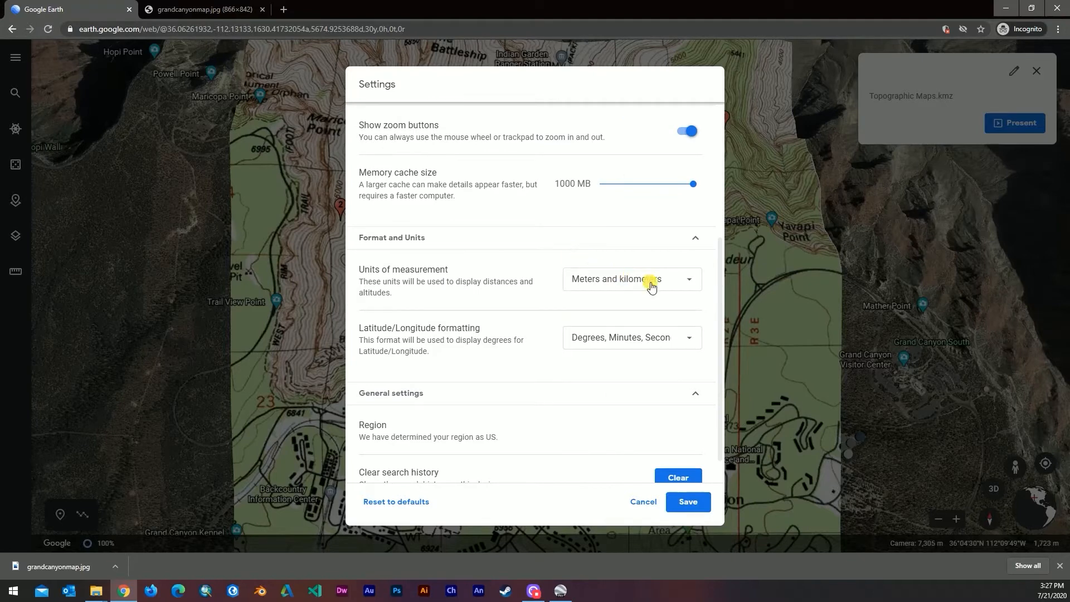
scroll(485, 261, "down", 1)
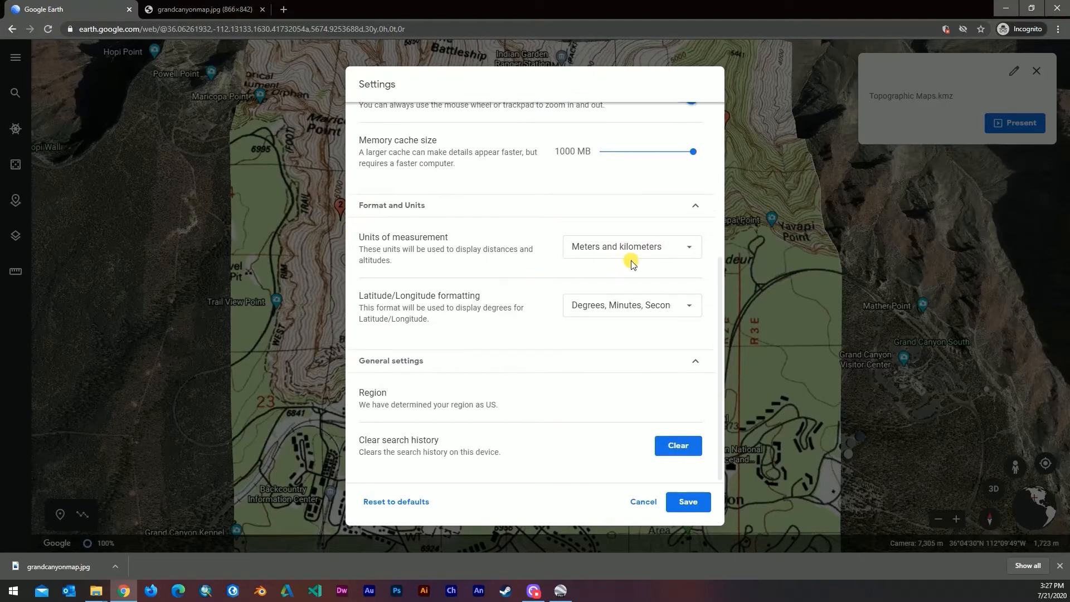
left_click(670, 257)
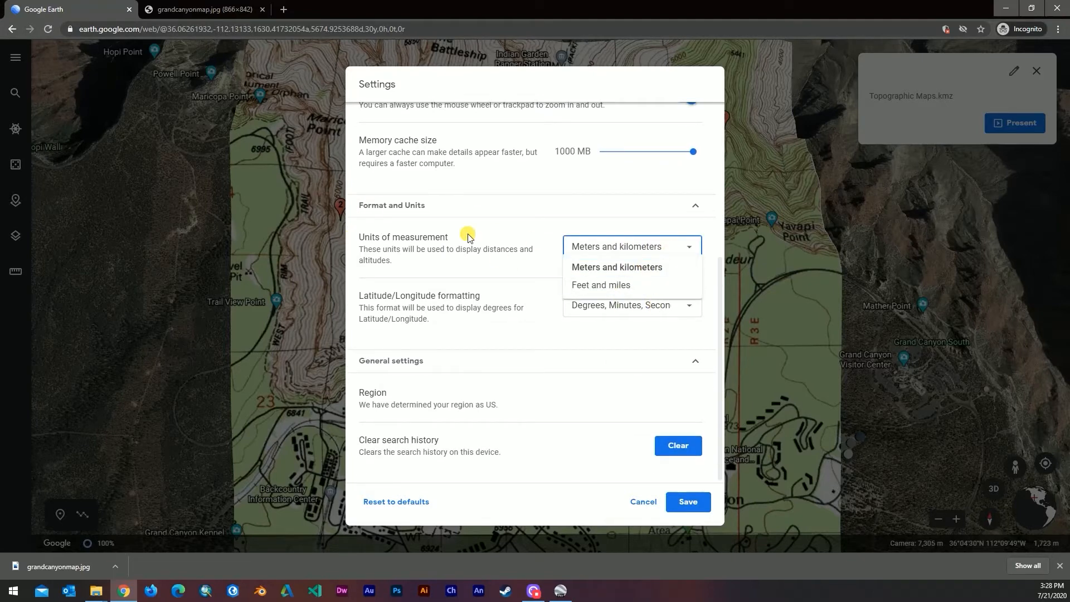
left_click(697, 328)
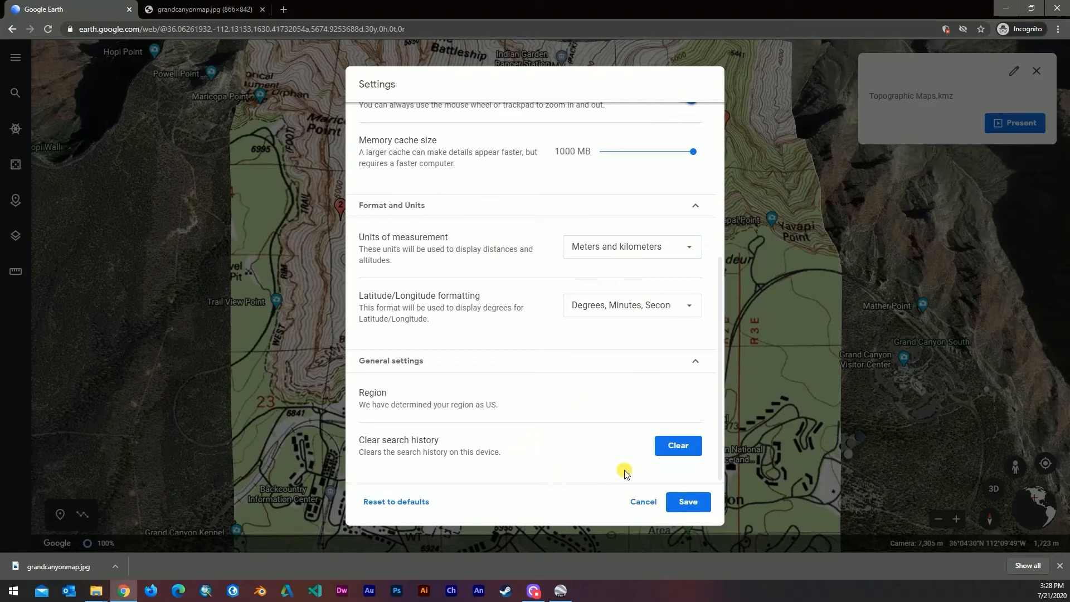
scroll(420, 370, "up", 5)
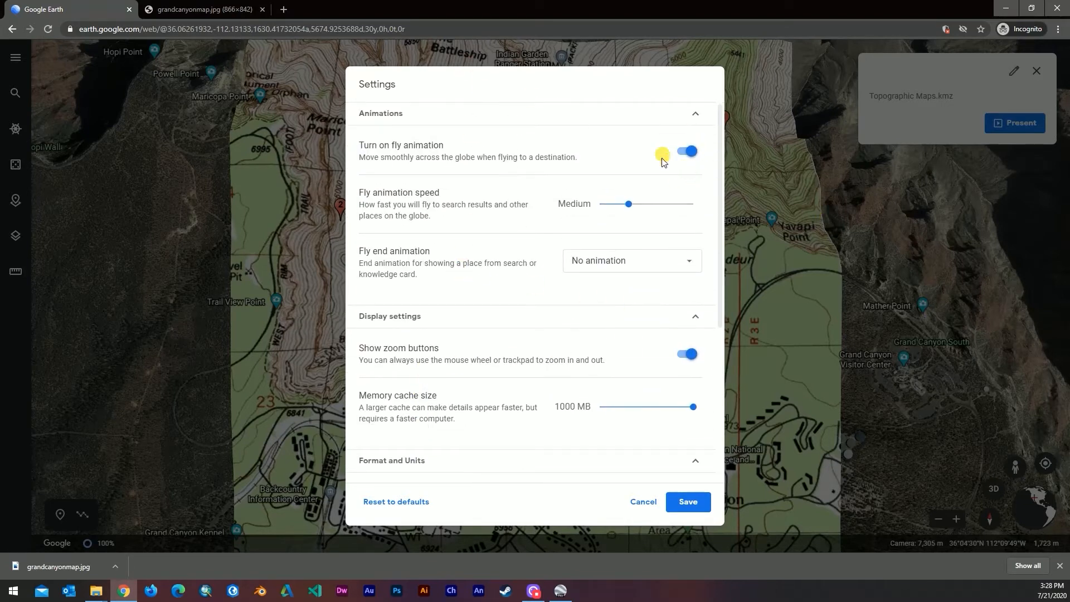
left_click(643, 502)
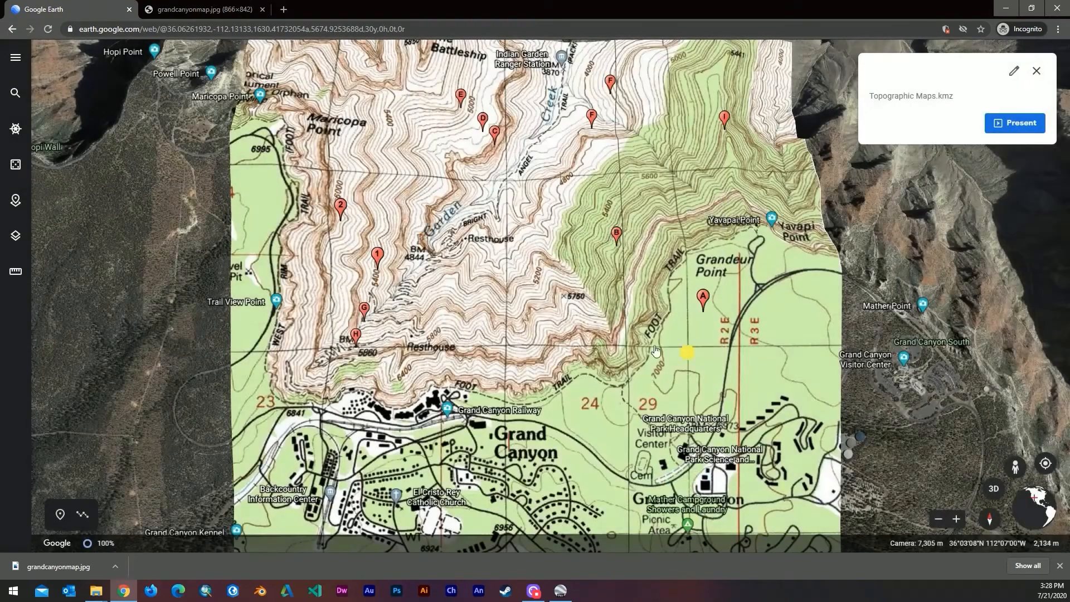
Tilt and shift the view to examine the map overlay draped over the canyon terrain in 3D
middle_click_drag(548, 408, 483, 314)
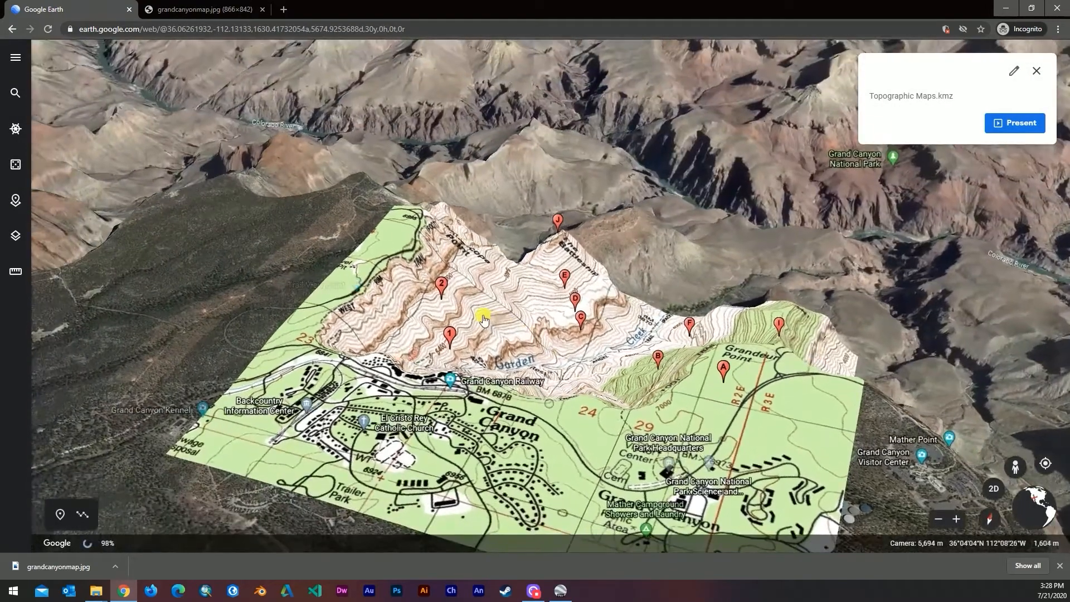
left_click_drag(585, 440, 544, 376)
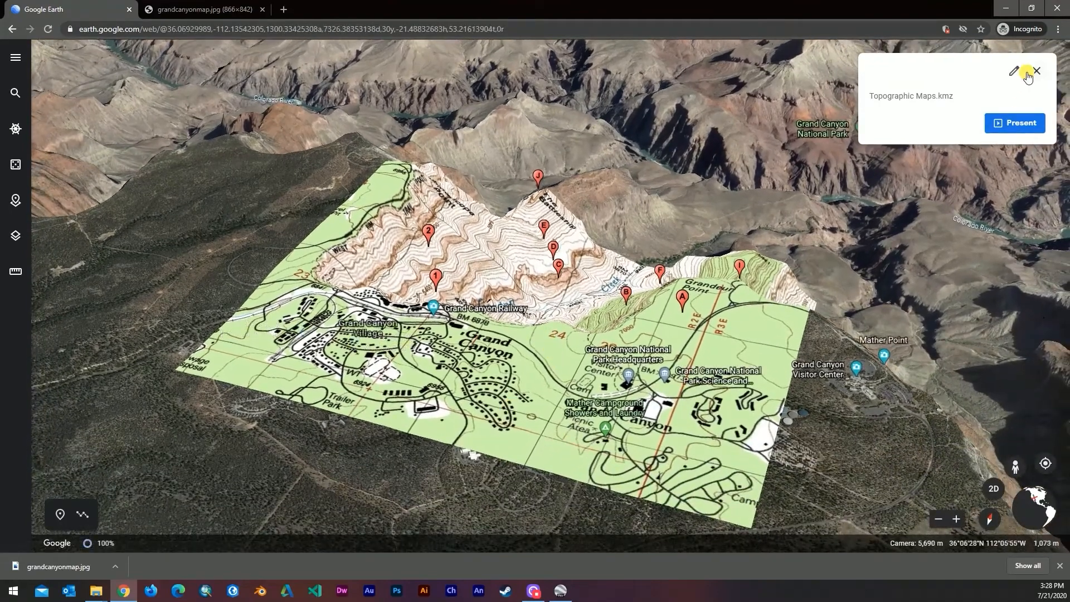